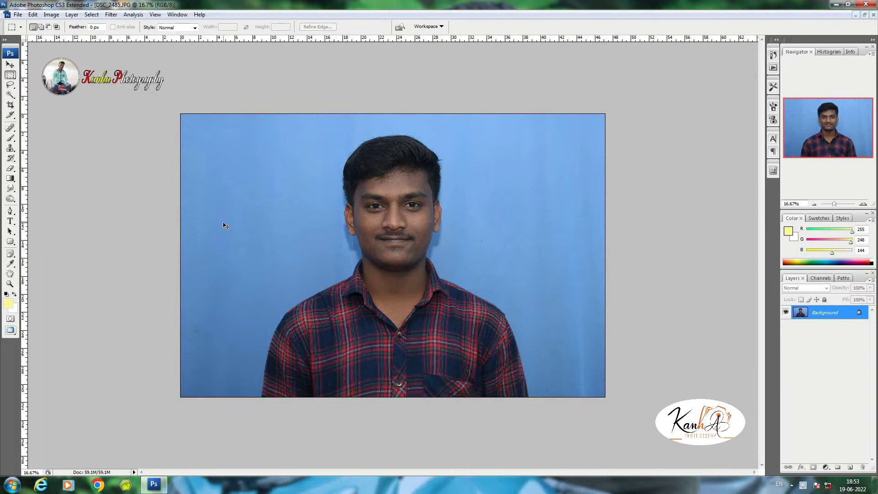
# Step: Duplicate the background layer and adjust the copy's RGB Levels inputs to black 14, midtone 1.20 and white 197
pyautogui.hotkey('ctrl', 'j')
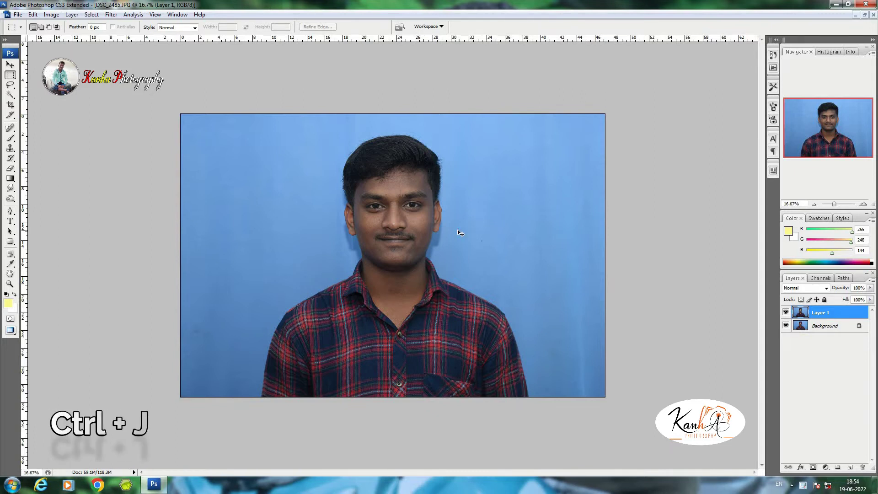
pyautogui.hotkey('ctrl', 'l')
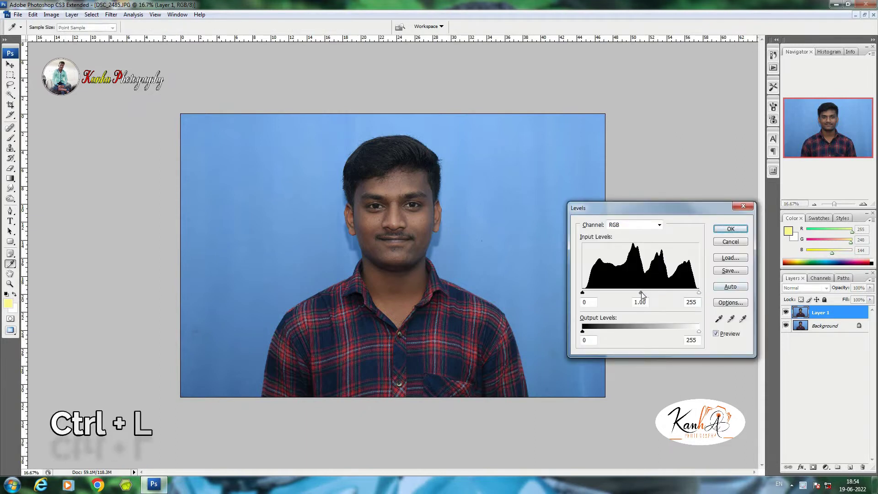
pyautogui.moveTo(641, 291); pyautogui.dragTo(633, 293)
pyautogui.moveTo(699, 293); pyautogui.dragTo(687, 295)
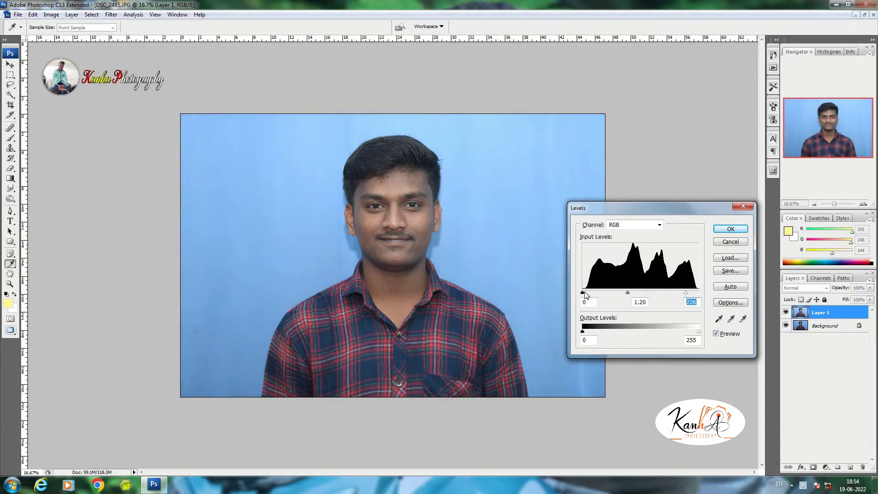
pyautogui.moveTo(585, 293); pyautogui.dragTo(589, 295)
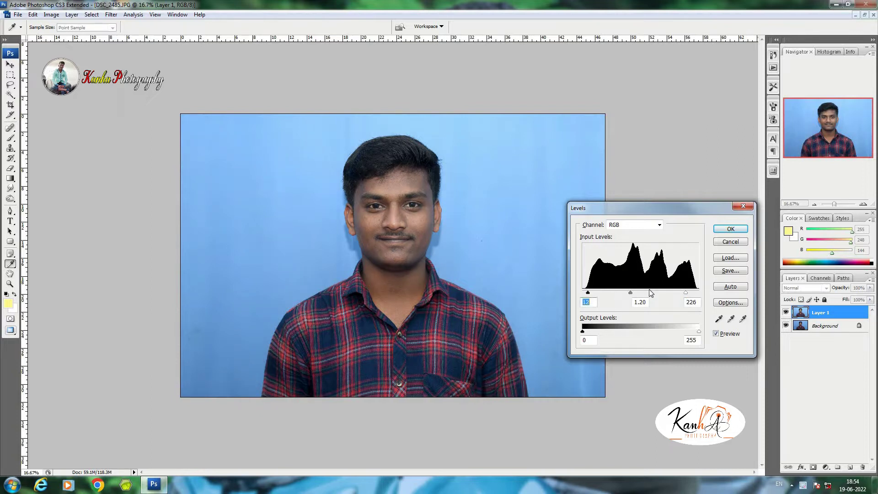
pyautogui.moveTo(686, 294); pyautogui.dragTo(674, 296)
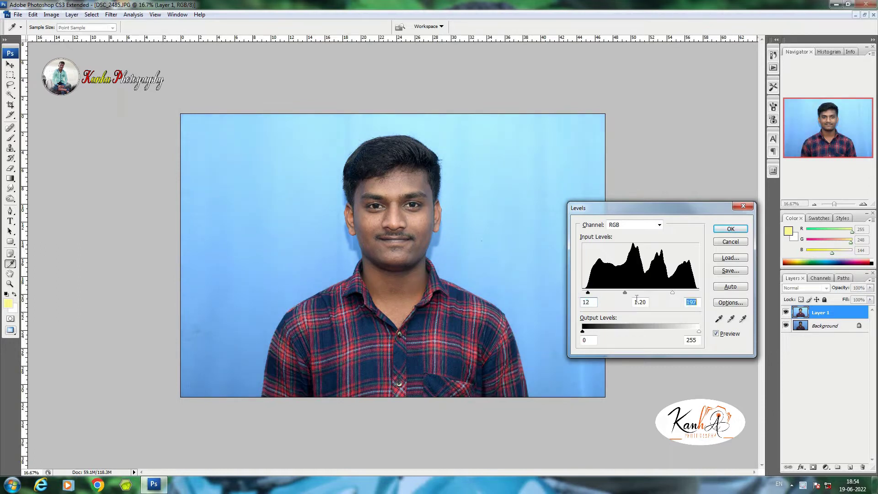
pyautogui.click(589, 293)
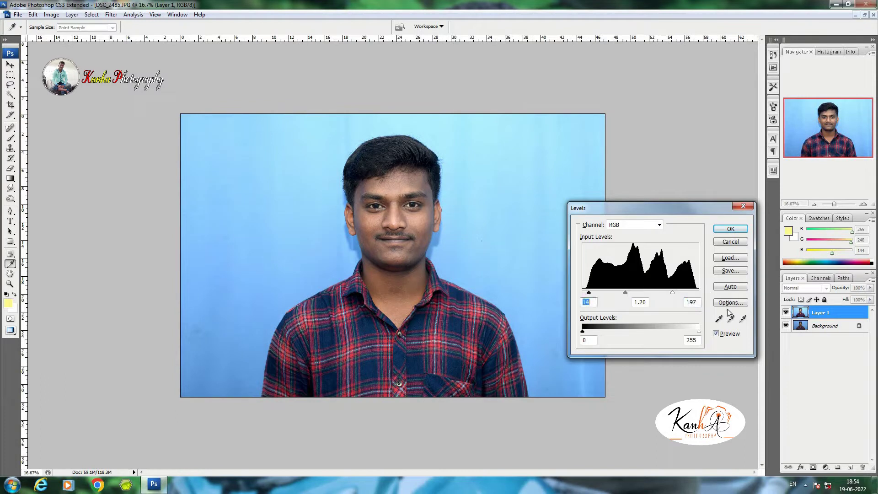
pyautogui.click(716, 335)
pyautogui.click(716, 334)
pyautogui.click(716, 335)
pyautogui.click(716, 334)
pyautogui.click(731, 229)
pyautogui.press('m')
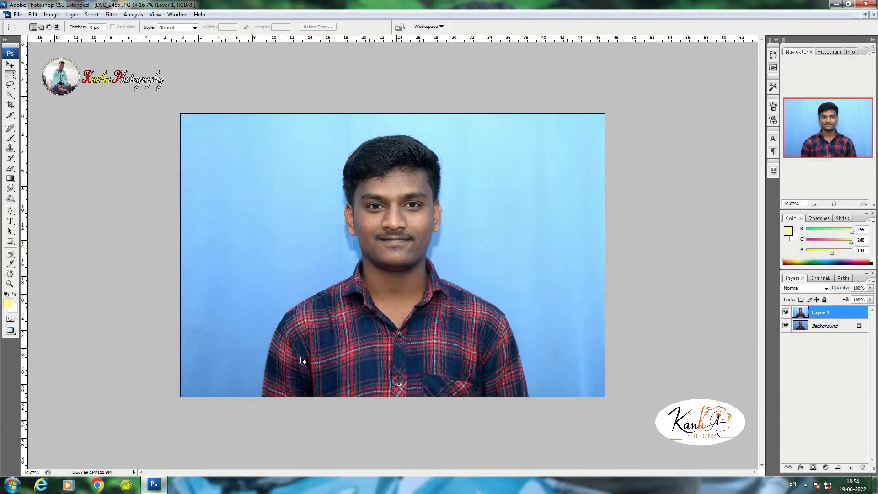
# Step: Apply a Color Balance to the midtones of Layer 1 with color levels -5, 0, -4
pyautogui.hotkey('ctrl', 'b')
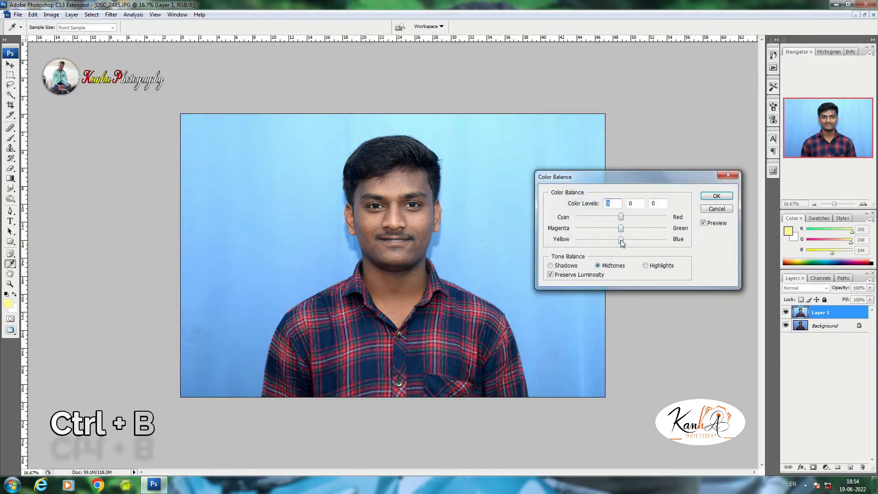
pyautogui.click(619, 239)
pyautogui.moveTo(623, 217); pyautogui.dragTo(619, 216)
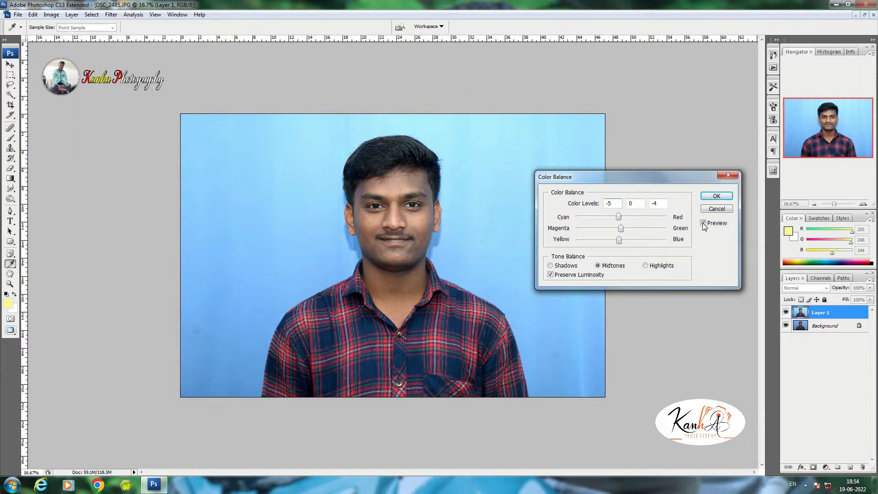
pyautogui.click(711, 196)
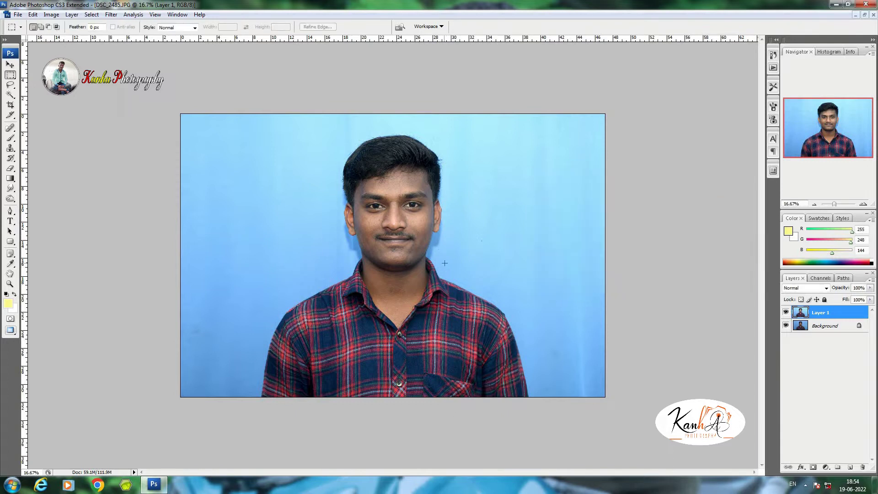
# Step: Inspect the face up close to check the skin after the color correction
pyautogui.keyDown('ctrl'); pyautogui.click(423, 245); pyautogui.keyUp('ctrl')
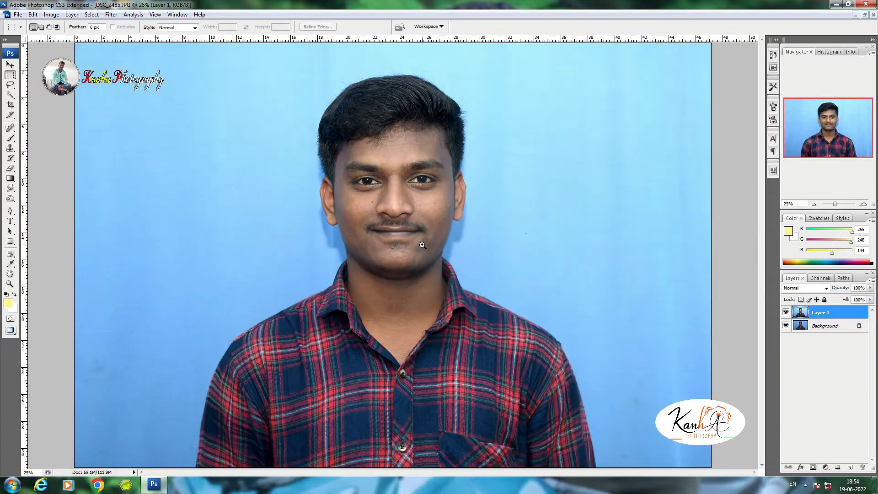
pyautogui.keyDown('ctrl'); pyautogui.click(422, 245); pyautogui.keyUp('ctrl')
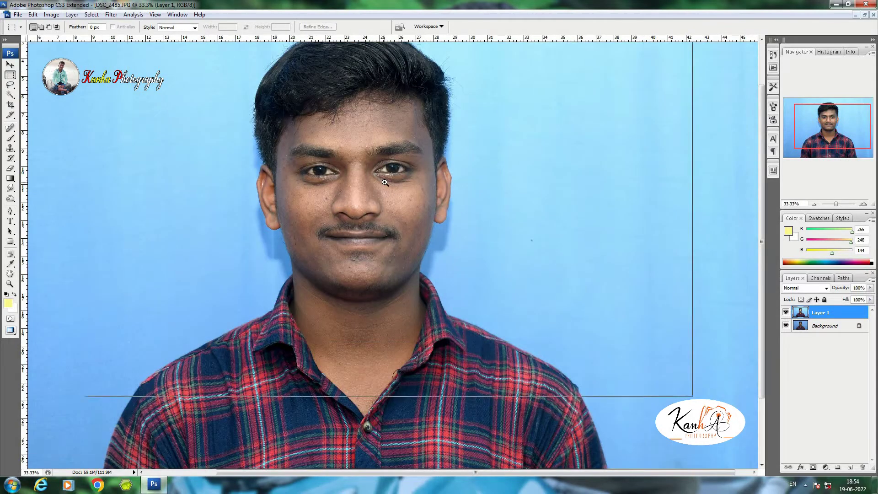
pyautogui.keyDown('ctrl'); pyautogui.click(385, 183); pyautogui.keyUp('ctrl')
pyautogui.keyDown('ctrl'); pyautogui.click(412, 248); pyautogui.keyUp('ctrl')
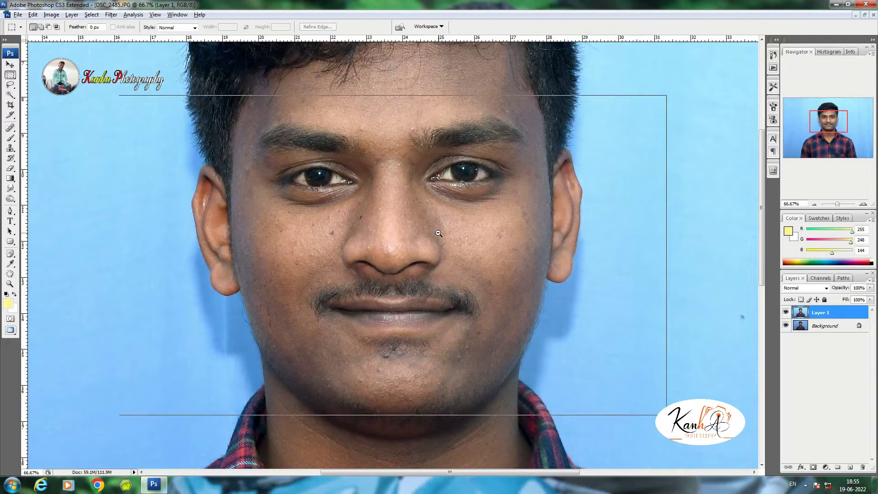
pyautogui.keyDown('ctrl'); pyautogui.keyDown('alt'); pyautogui.click(438, 233); pyautogui.keyUp('alt'); pyautogui.keyUp('ctrl')
pyautogui.keyDown('ctrl'); pyautogui.keyDown('alt'); pyautogui.click(438, 234); pyautogui.keyUp('alt'); pyautogui.keyUp('ctrl')
pyautogui.keyDown('ctrl'); pyautogui.keyDown('alt'); pyautogui.click(439, 234); pyautogui.keyUp('alt'); pyautogui.keyUp('ctrl')
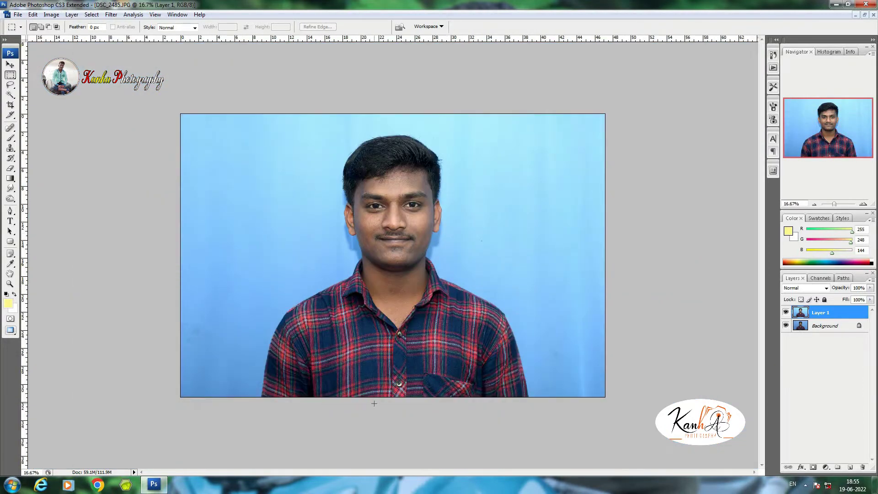
# Step: Brighten Layer 1 with an RGB Curves adjustment, raising the midpoint to input 117, output 141
pyautogui.moveTo(154, 484)
pyautogui.hotkey('ctrl', 'm')
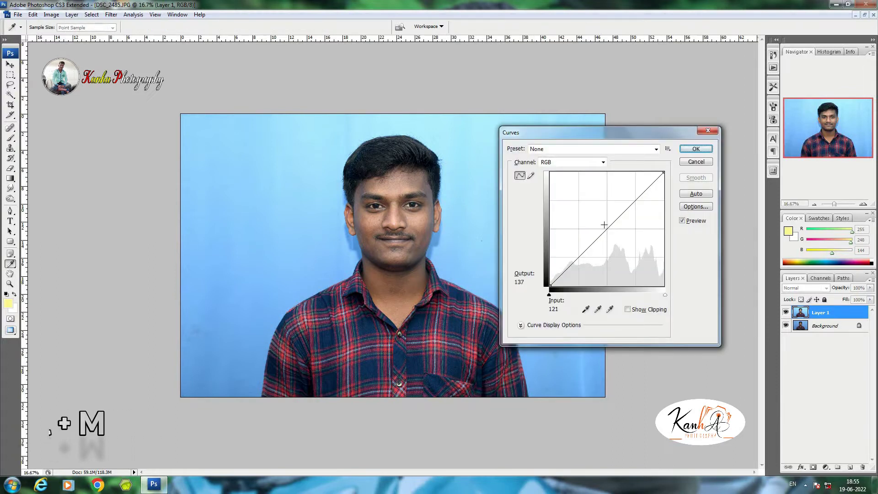
pyautogui.moveTo(604, 226); pyautogui.dragTo(602, 223)
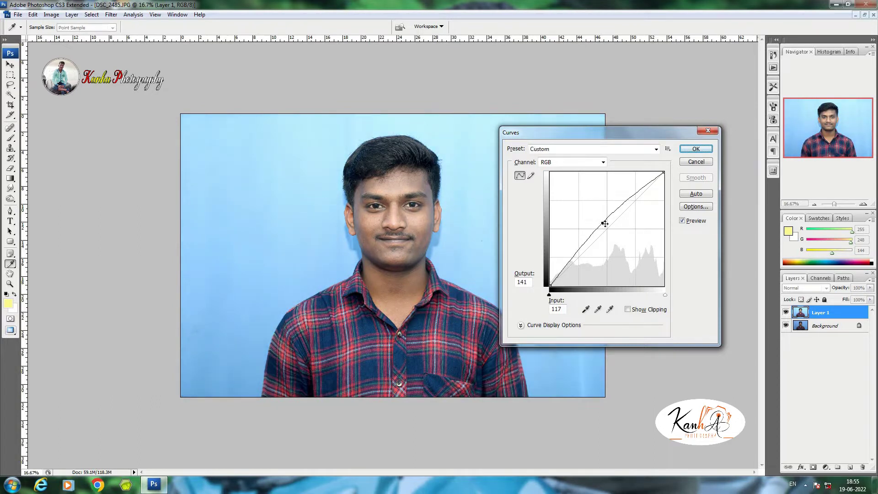
pyautogui.click(682, 221)
pyautogui.click(682, 221)
pyautogui.click(695, 150)
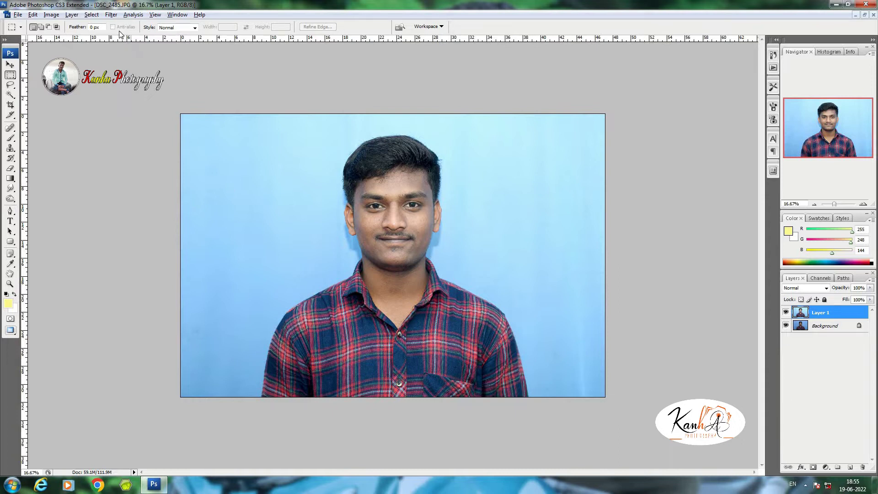
# Step: Apply a Selective Color adjustment to Layer 1, setting Black to +7% for the Blacks
pyautogui.click(112, 15)
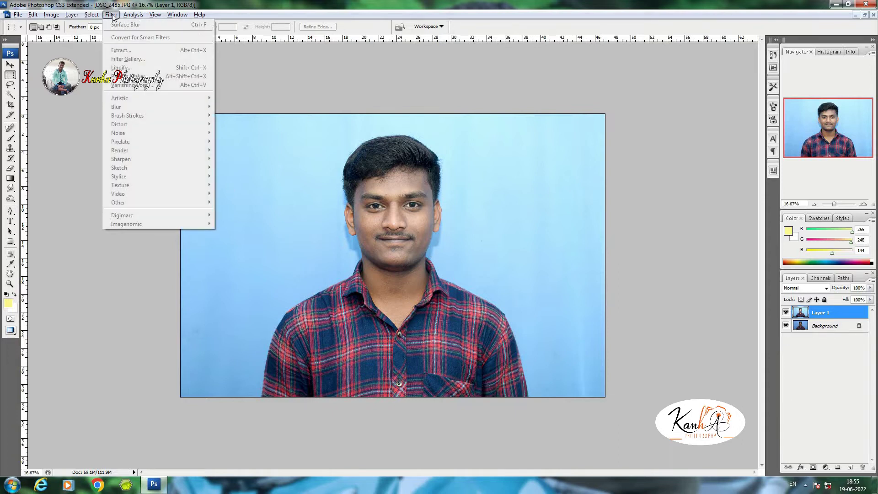
pyautogui.moveTo(101, 17)
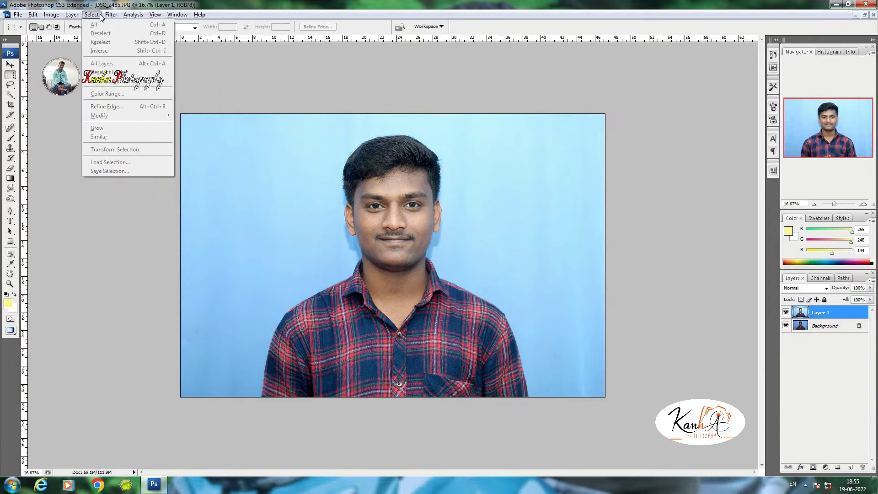
pyautogui.click(53, 17)
pyautogui.click(52, 15)
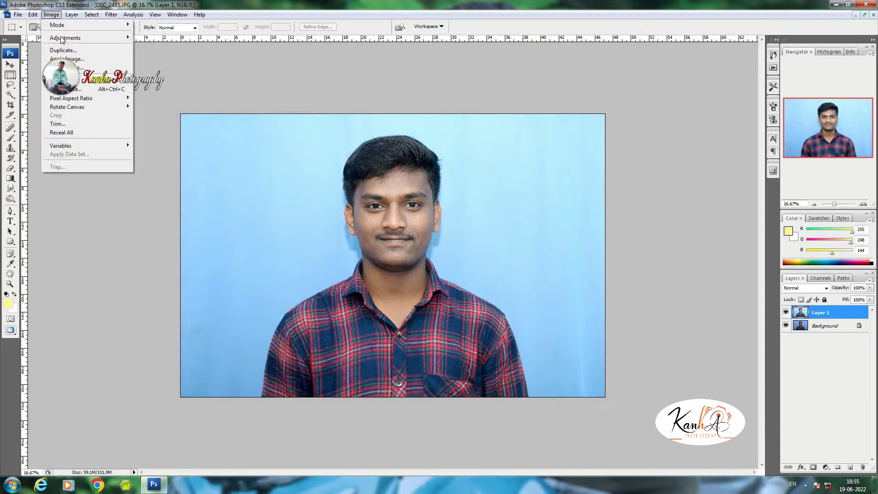
pyautogui.moveTo(63, 41)
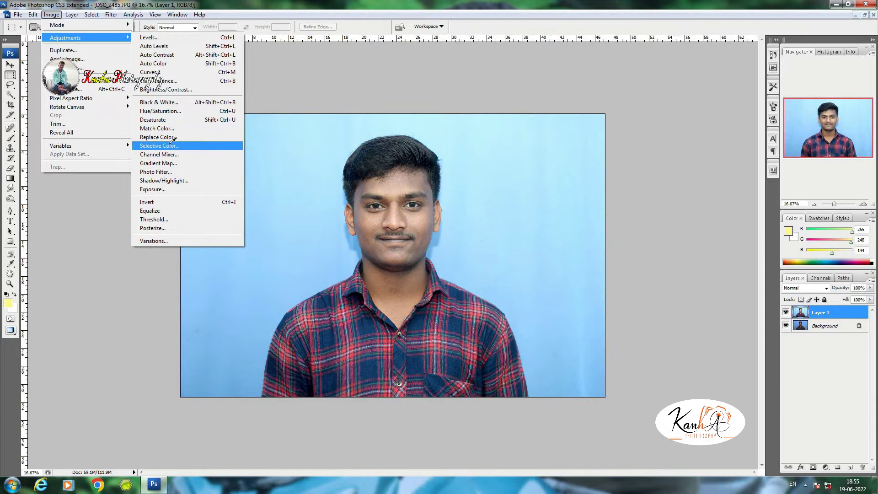
pyautogui.click(160, 146)
pyautogui.click(577, 114)
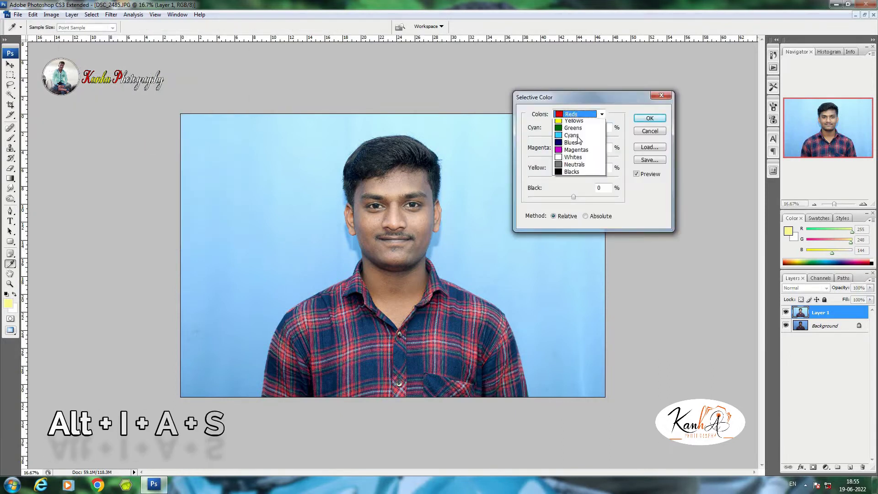
pyautogui.click(576, 188)
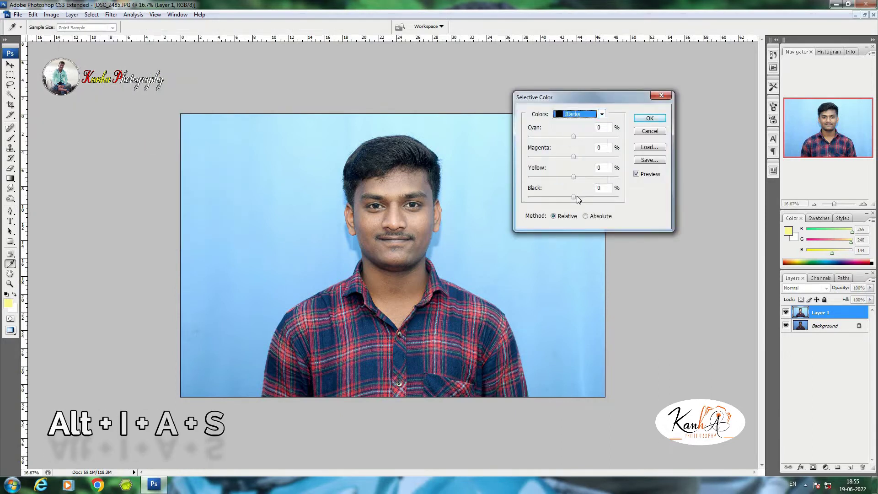
pyautogui.click(576, 196)
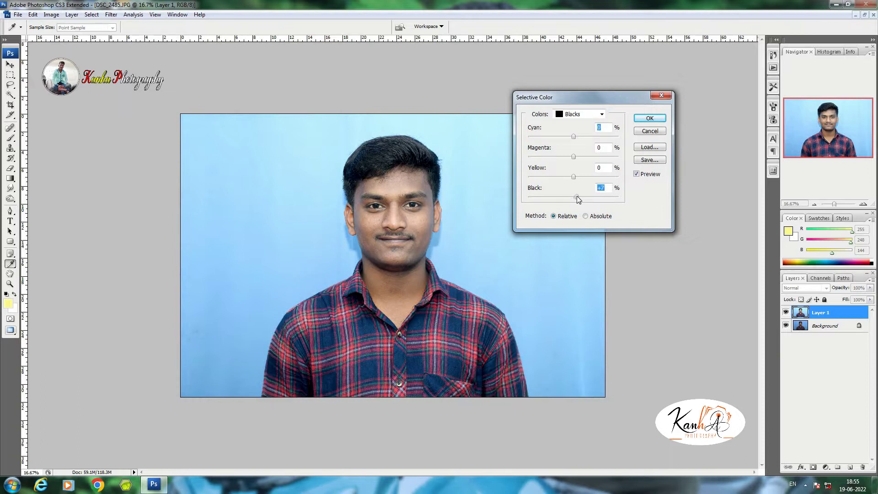
pyautogui.click(641, 119)
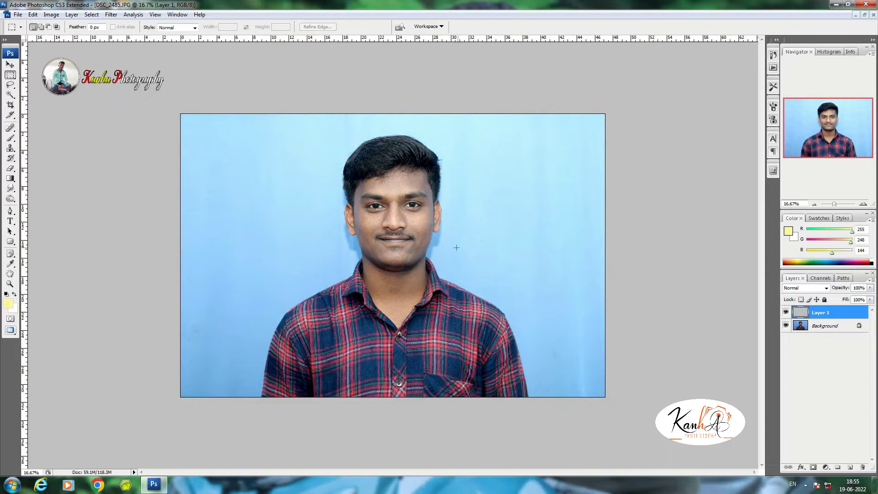
# Step: Select the chin and lower jaw area freehand with the Lasso tool and feather the selection by 10 pixels
pyautogui.keyDown('ctrl'); pyautogui.click(418, 247); pyautogui.keyUp('ctrl')
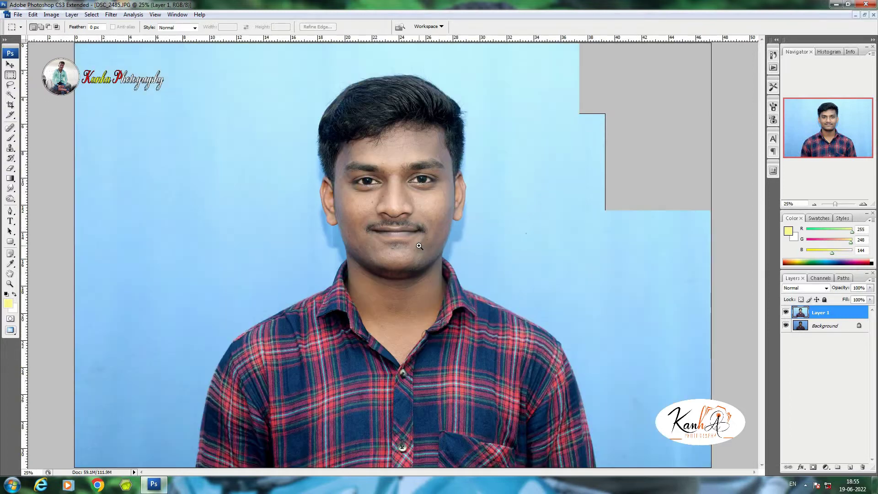
pyautogui.keyDown('ctrl'); pyautogui.click(418, 245); pyautogui.keyUp('ctrl')
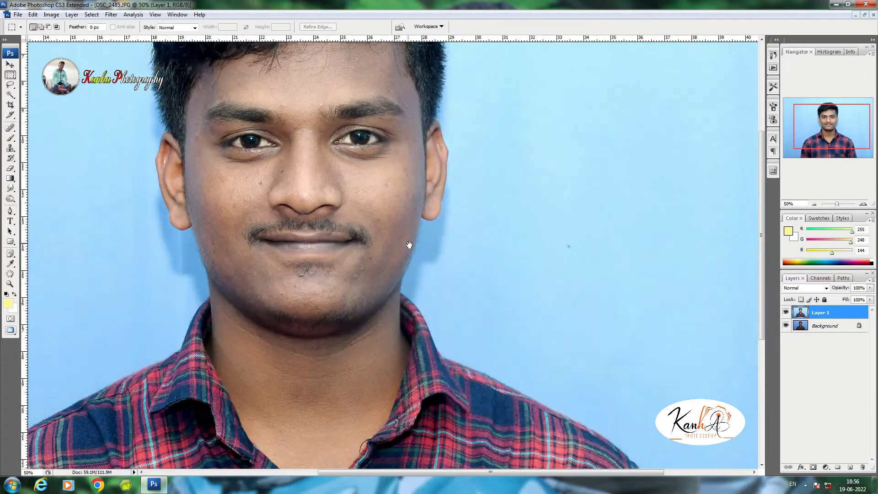
pyautogui.keyDown('alt'); pyautogui.click(381, 235); pyautogui.keyUp('alt')
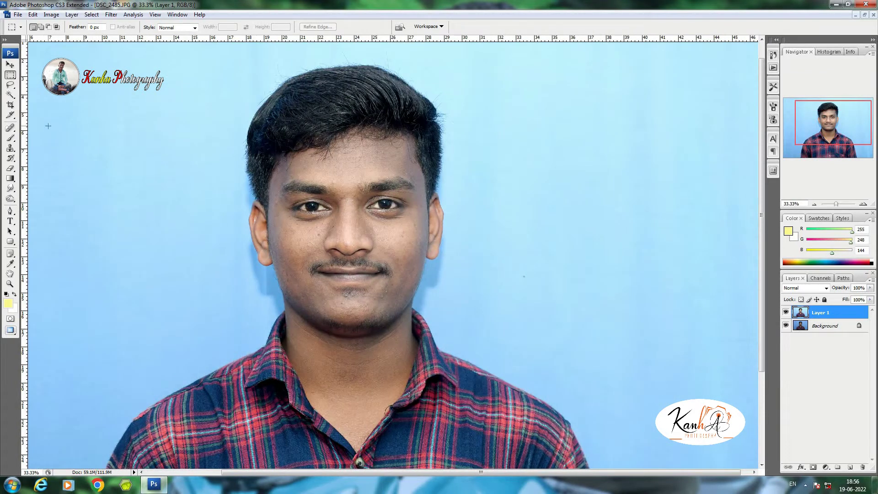
pyautogui.click(10, 85)
pyautogui.click(406, 276)
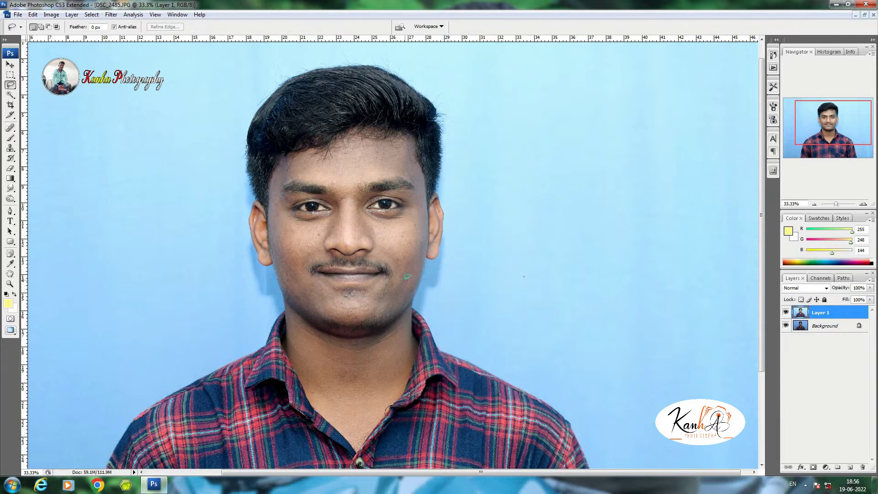
pyautogui.moveTo(308, 284)
pyautogui.mouseDown()
pyautogui.moveTo(287, 289)
pyautogui.moveTo(302, 329)
pyautogui.mouseUp()
pyautogui.moveTo(411, 298); pyautogui.dragTo(410, 274)
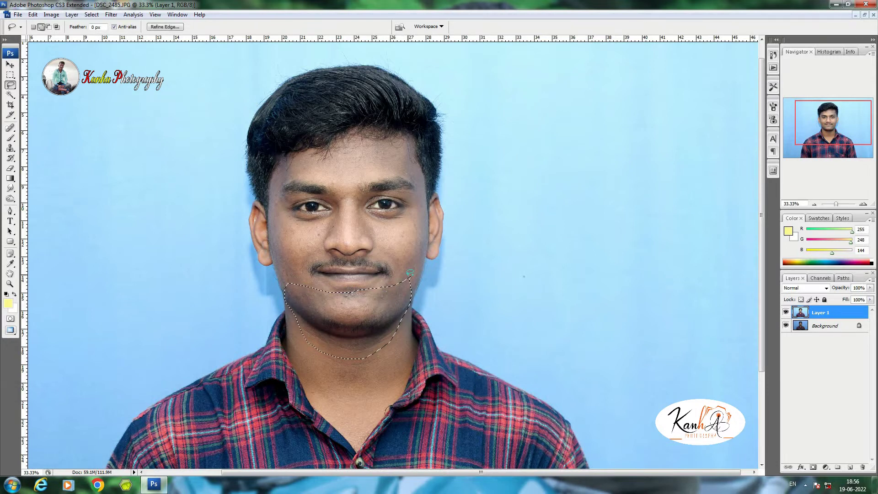
pyautogui.hotkey('ctrl', 'alt', 'd')
pyautogui.write('10')
pyautogui.press('Return')
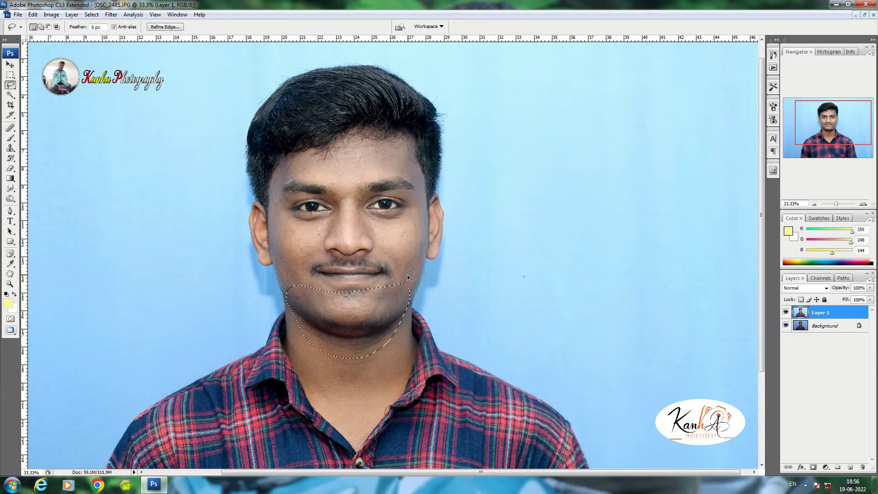
# Step: Brighten the selected chin area with RGB Levels inputs of black 14, midtone 1.12 and white 234, and remove the selection
pyautogui.hotkey('ctrl', 'alt', 'l')
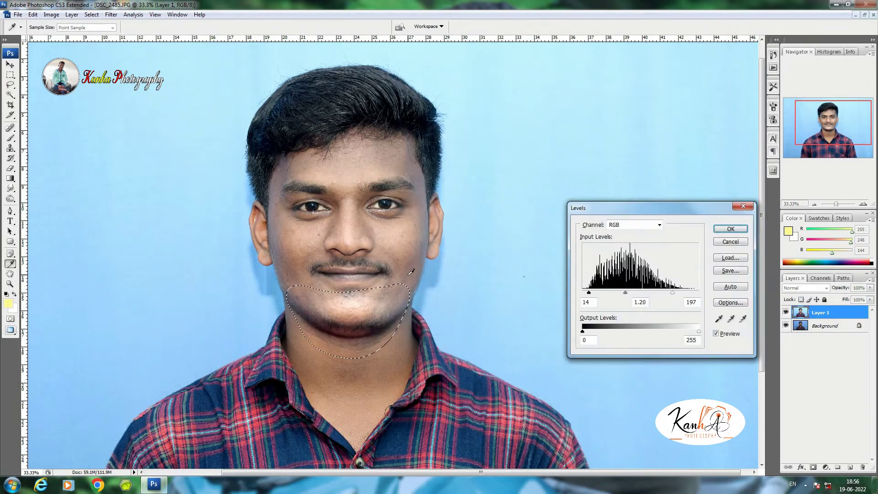
pyautogui.moveTo(674, 293); pyautogui.dragTo(690, 295)
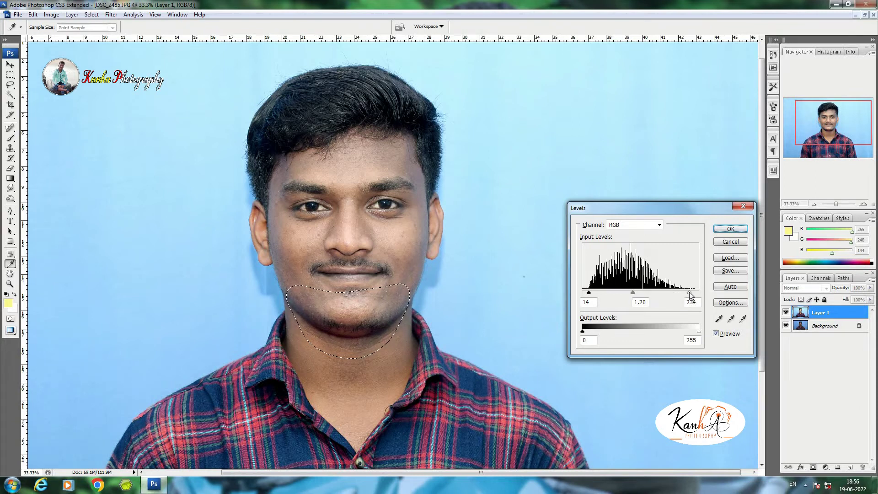
pyautogui.moveTo(634, 292); pyautogui.dragTo(636, 293)
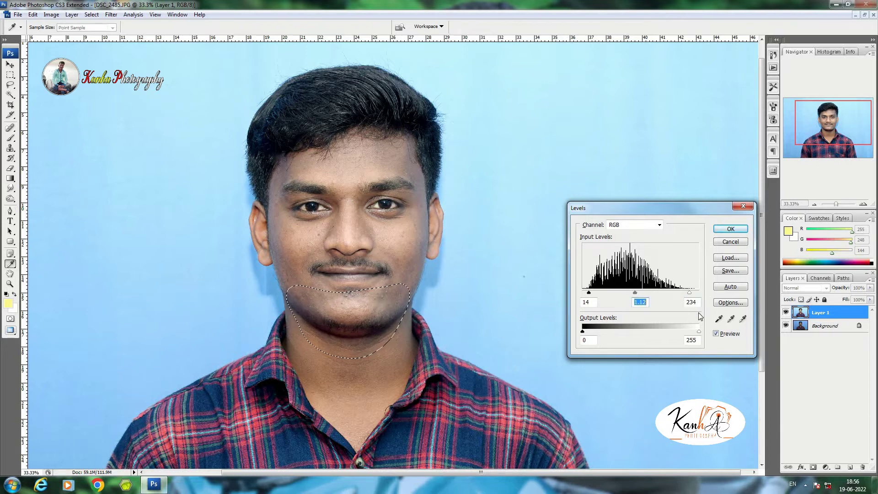
pyautogui.click(716, 334)
pyautogui.click(716, 334)
pyautogui.click(730, 229)
pyautogui.hotkey('ctrl', 'd')
pyautogui.keyDown('alt'); pyautogui.click(387, 249); pyautogui.keyUp('alt')
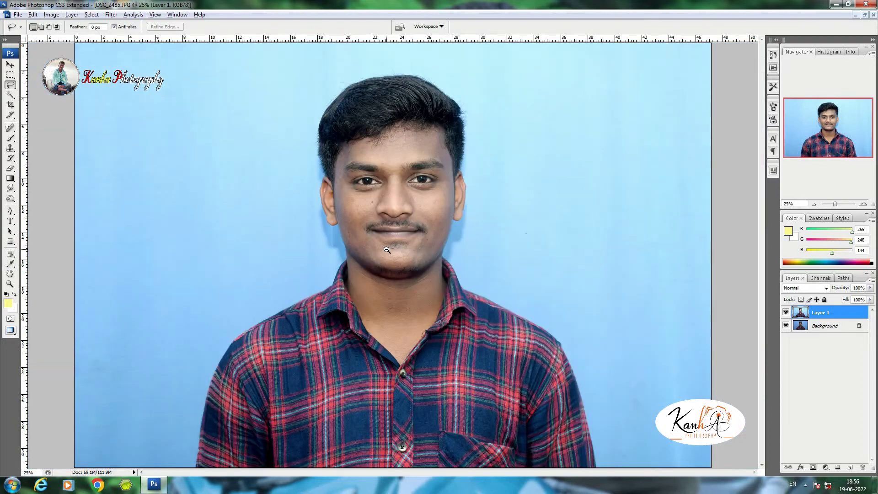
# Step: Set up the Brush tool with a light skin color sampled from the nose, 26% opacity and 32% flow
pyautogui.click(421, 255)
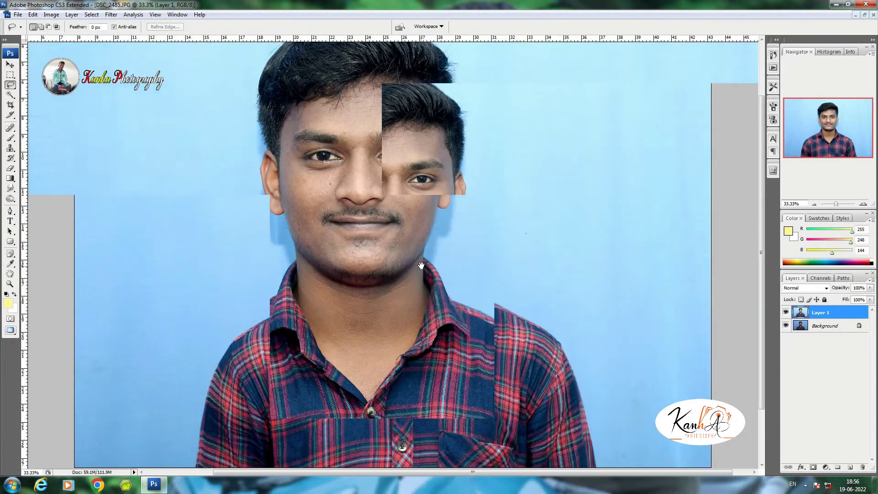
pyautogui.click(10, 137)
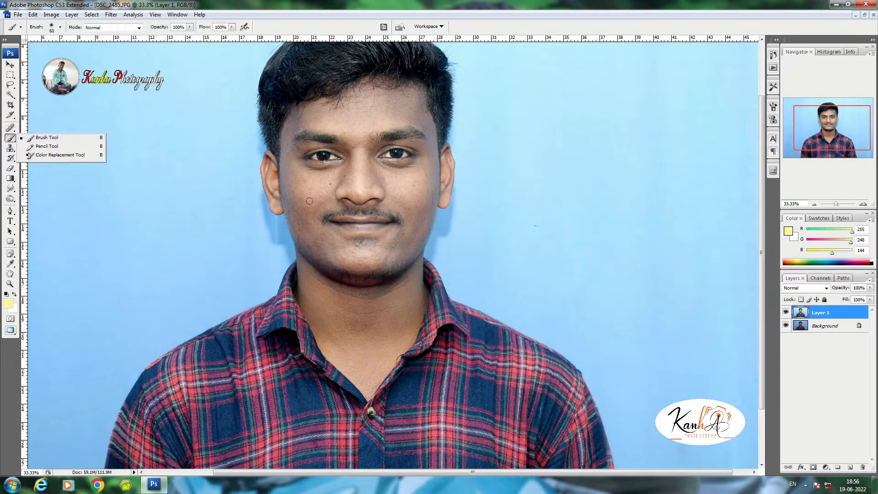
pyautogui.keyDown('alt'); pyautogui.click(362, 188); pyautogui.keyUp('alt')
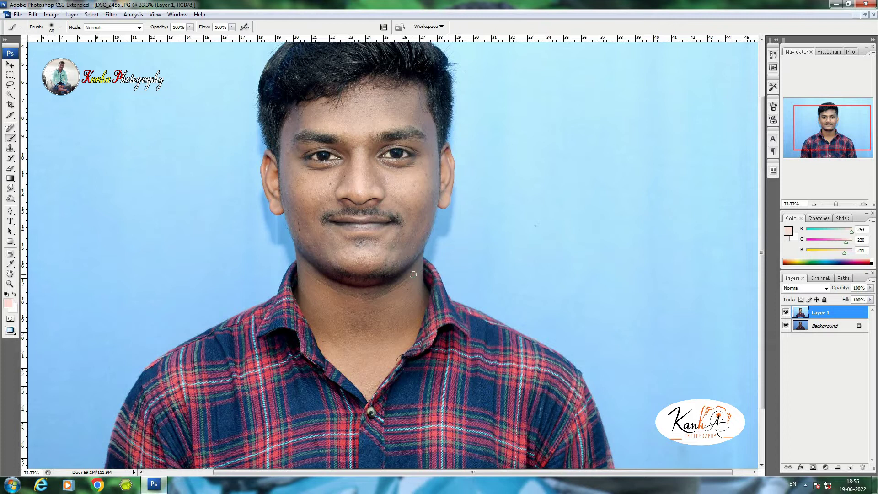
pyautogui.press(']')
pyautogui.press(']')
pyautogui.press(']')
pyautogui.press(']')
pyautogui.press(']')
pyautogui.press(']')
pyautogui.press(']')
pyautogui.press(']')
pyautogui.press(']')
pyautogui.press(']')
pyautogui.press(']')
pyautogui.moveTo(153, 36); pyautogui.dragTo(155, 36)
pyautogui.click(232, 27)
pyautogui.click(200, 35)
# Step: Paint the sampled skin color over the dark shadow under the chin and on the neck, using brush sizes between about 250 and 400
pyautogui.press('[')
pyautogui.press('[')
pyautogui.press('[')
pyautogui.moveTo(347, 297)
pyautogui.mouseDown()
pyautogui.moveTo(318, 276)
pyautogui.moveTo(342, 290)
pyautogui.moveTo(393, 288)
pyautogui.mouseUp()
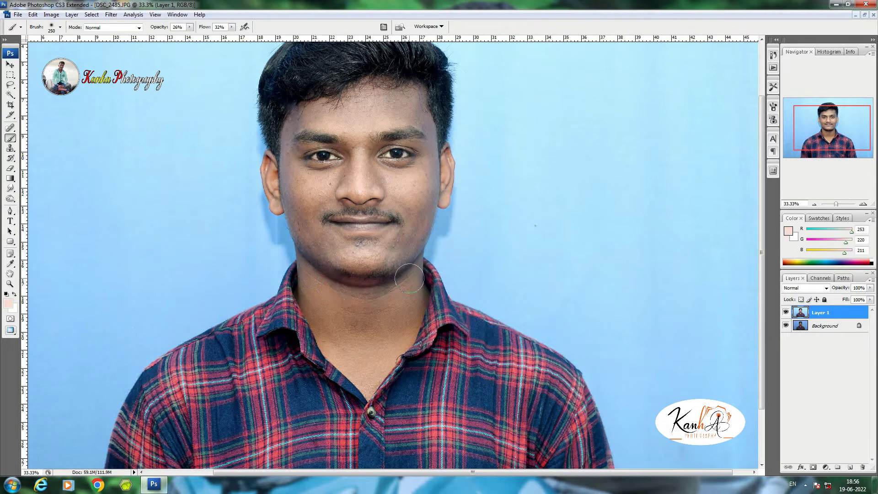
pyautogui.press(']')
pyautogui.press(']')
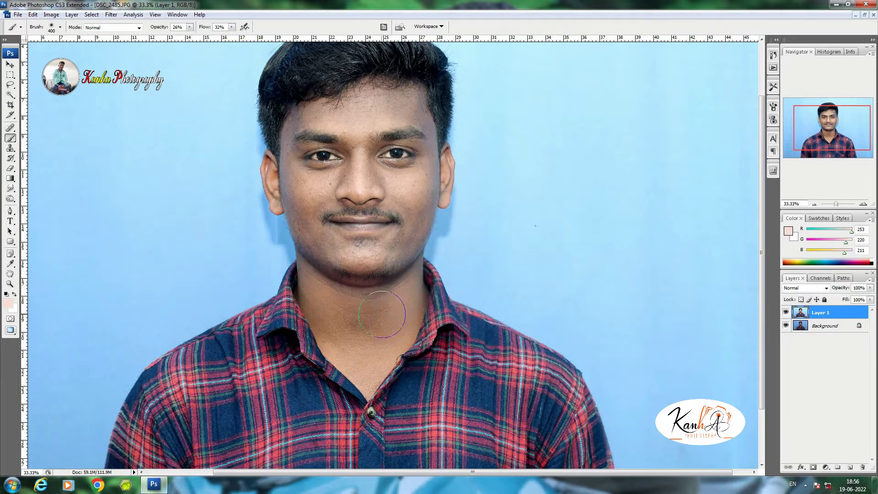
pyautogui.press('[')
pyautogui.press('[')
pyautogui.press('[')
pyautogui.press(']')
pyautogui.press(']')
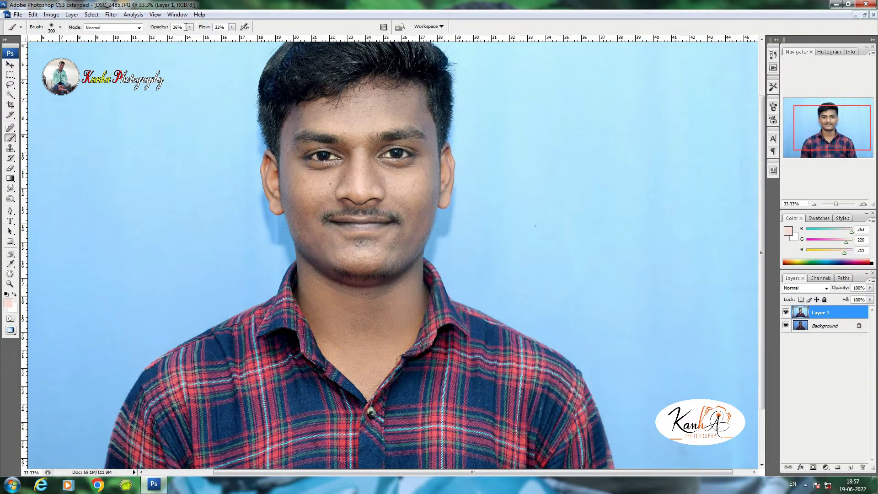
# Step: Lower the brush flow to 18% and lighten the darker skin on the cheeks, jaw and chin with soft strokes
pyautogui.click(232, 27)
pyautogui.click(225, 39)
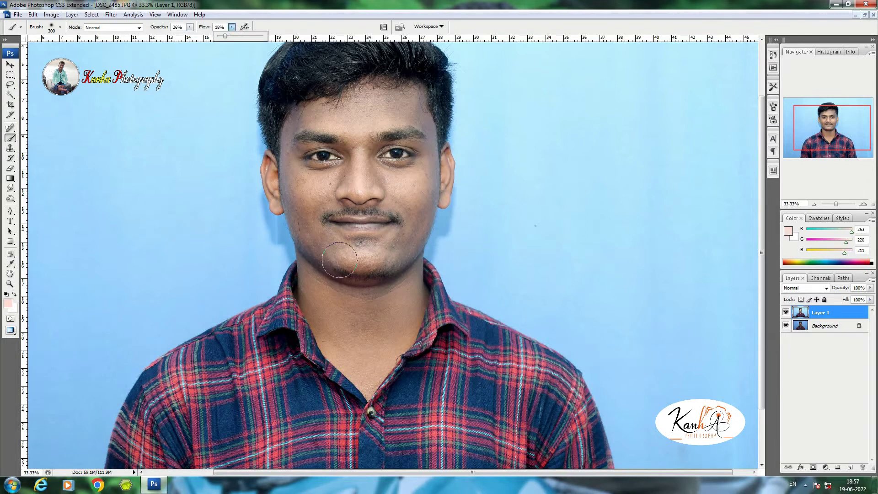
pyautogui.moveTo(306, 196)
pyautogui.mouseDown()
pyautogui.moveTo(320, 236)
pyautogui.moveTo(345, 250)
pyautogui.moveTo(402, 250)
pyautogui.mouseUp()
pyautogui.press('[')
pyautogui.press('[')
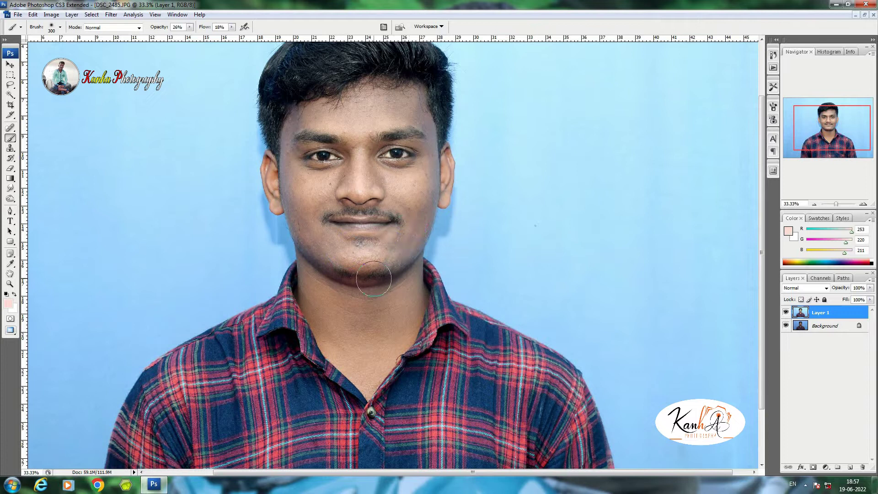
pyautogui.press(']')
pyautogui.press(']')
pyautogui.scroll(1, 378, 329)
pyautogui.press('[')
pyautogui.moveTo(356, 154)
pyautogui.mouseDown()
pyautogui.moveTo(367, 173)
pyautogui.moveTo(392, 193)
pyautogui.moveTo(424, 194)
pyautogui.moveTo(427, 142)
pyautogui.moveTo(415, 118)
pyautogui.moveTo(425, 180)
pyautogui.moveTo(403, 204)
pyautogui.moveTo(311, 187)
pyautogui.moveTo(289, 169)
pyautogui.moveTo(299, 218)
pyautogui.moveTo(292, 224)
pyautogui.moveTo(265, 199)
pyautogui.moveTo(268, 173)
pyautogui.moveTo(302, 147)
pyautogui.moveTo(297, 138)
pyautogui.moveTo(330, 125)
pyautogui.moveTo(322, 124)
pyautogui.moveTo(387, 119)
pyautogui.moveTo(400, 299)
pyautogui.moveTo(416, 330)
pyautogui.moveTo(421, 319)
pyautogui.moveTo(411, 334)
pyautogui.moveTo(304, 308)
pyautogui.mouseUp()
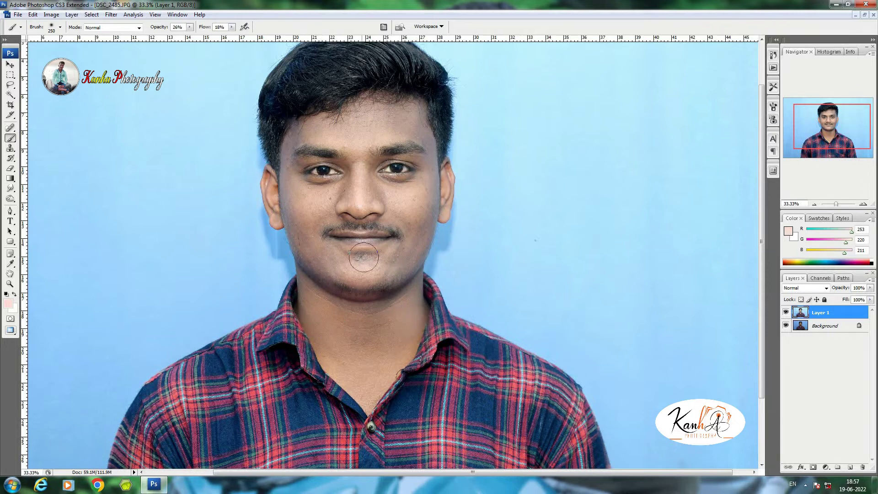
# Step: Compare the retouched Layer 1 with the original Background by toggling its visibility, and examine the face at different magnifications
pyautogui.keyDown('ctrl'); pyautogui.keyDown('alt'); pyautogui.click(359, 226); pyautogui.keyUp('alt'); pyautogui.keyUp('ctrl')
pyautogui.keyDown('ctrl'); pyautogui.keyDown('alt'); pyautogui.click(385, 234); pyautogui.keyUp('alt'); pyautogui.keyUp('ctrl')
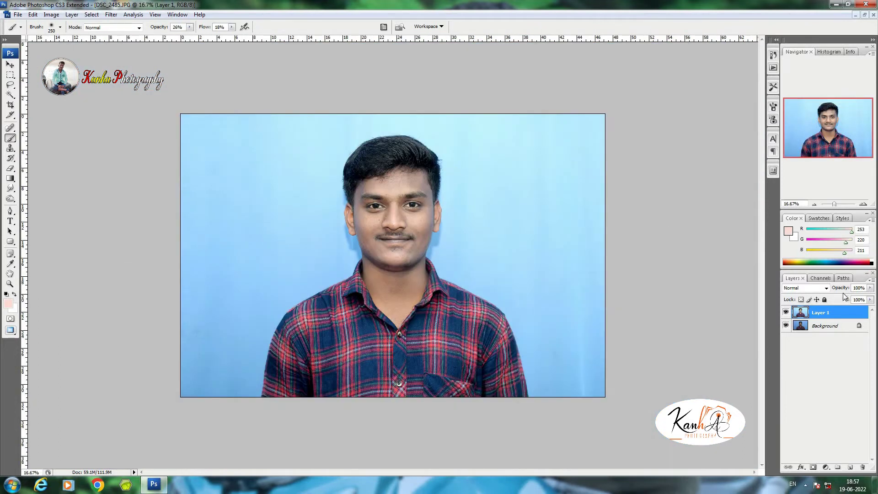
pyautogui.click(786, 313)
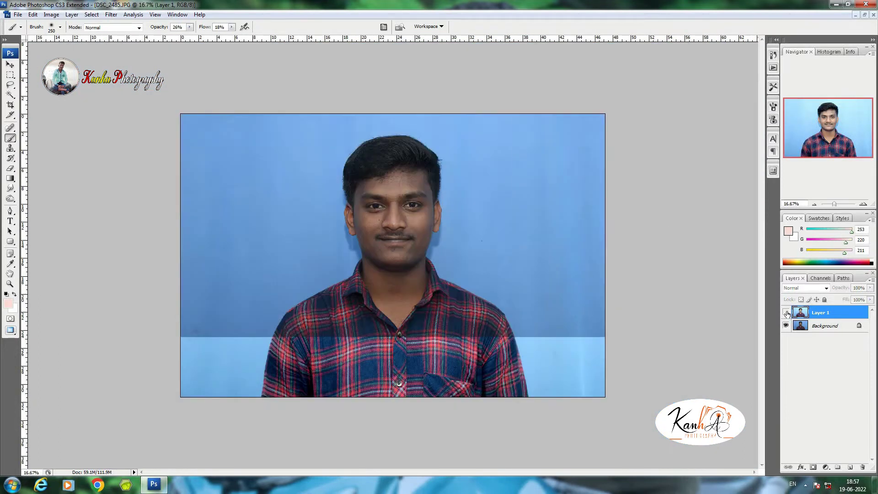
pyautogui.click(786, 312)
pyautogui.click(787, 312)
pyautogui.click(786, 312)
pyautogui.keyDown('alt'); pyautogui.click(414, 212); pyautogui.keyUp('alt')
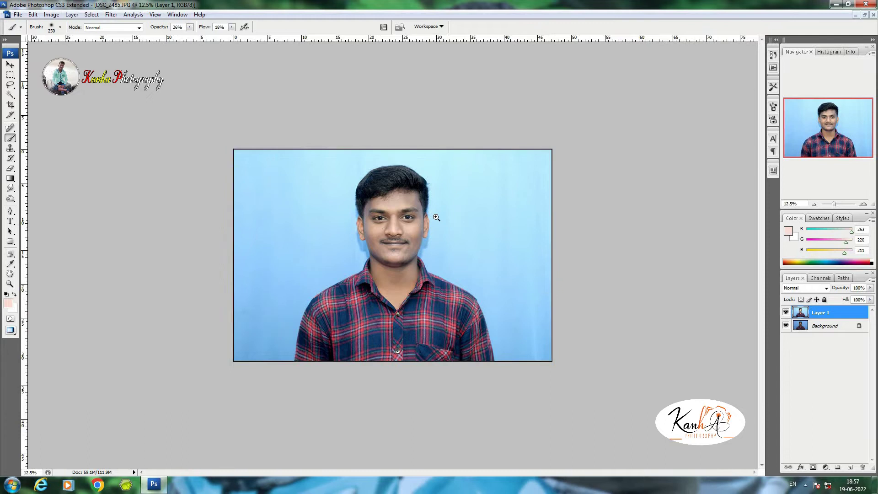
pyautogui.keyDown('ctrl'); pyautogui.click(435, 216); pyautogui.keyUp('ctrl')
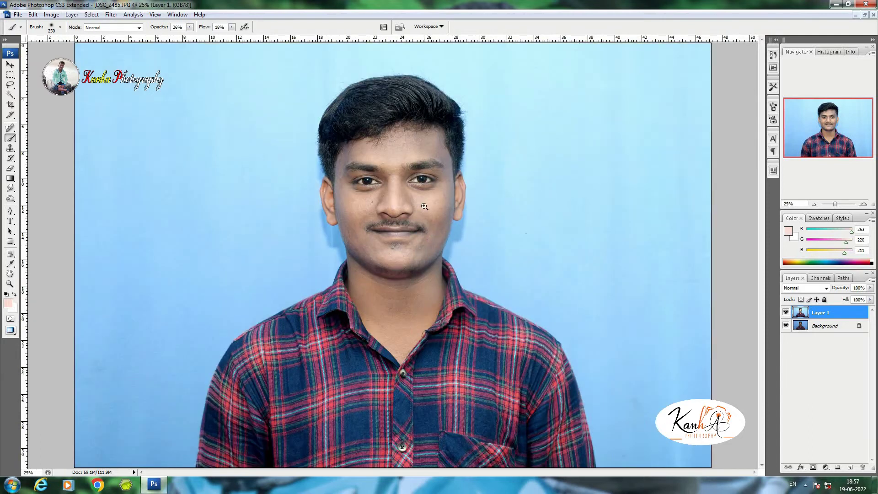
pyautogui.keyDown('ctrl'); pyautogui.click(416, 200); pyautogui.keyUp('ctrl')
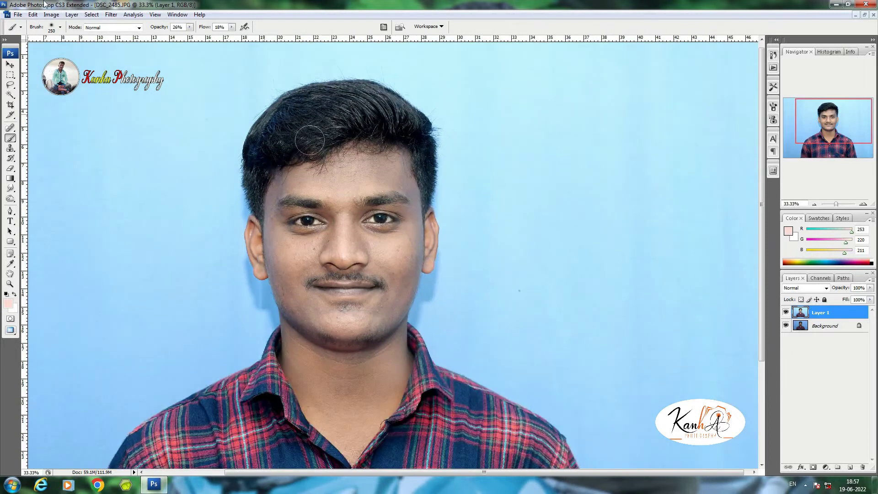
pyautogui.keyDown('alt'); pyautogui.click(257, 95); pyautogui.keyUp('alt')
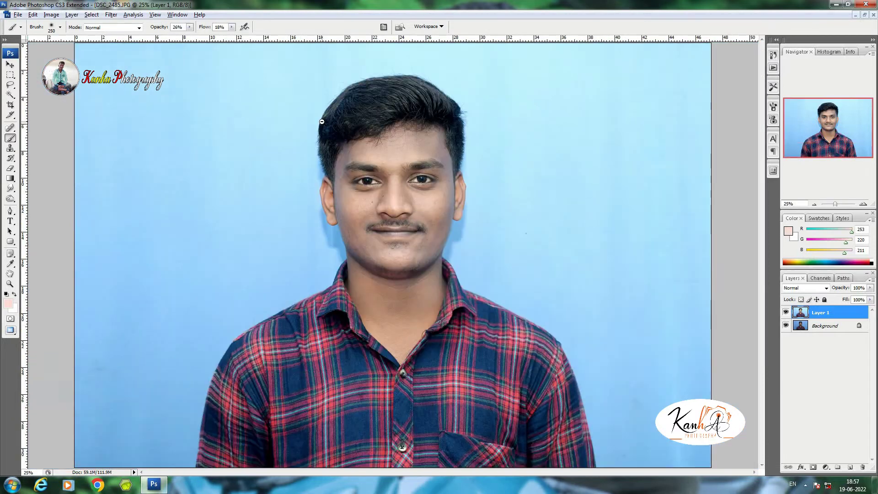
pyautogui.keyDown('alt'); pyautogui.click(259, 89); pyautogui.keyUp('alt')
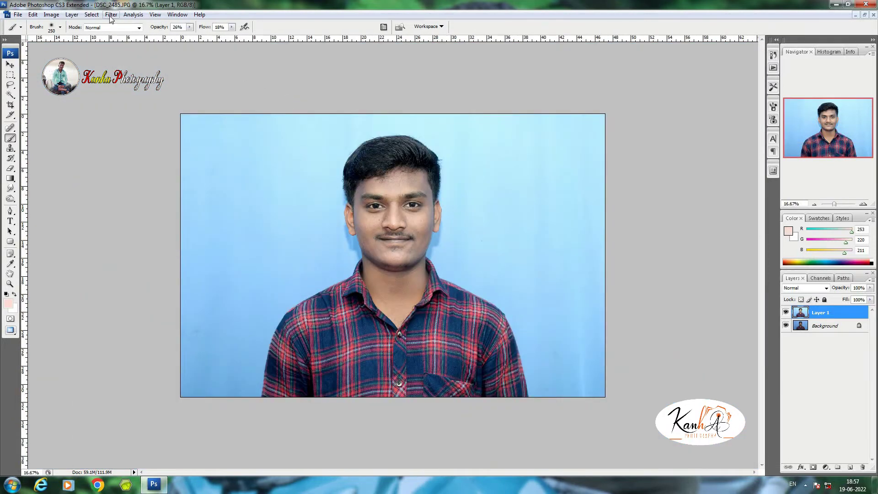
# Step: Smooth the skin on Layer 1 with the Imagenomic Portraiture filter, adjusting its Softness and Sharpness enhancements while checking the face
pyautogui.click(110, 15)
pyautogui.moveTo(202, 224)
pyautogui.click(238, 222)
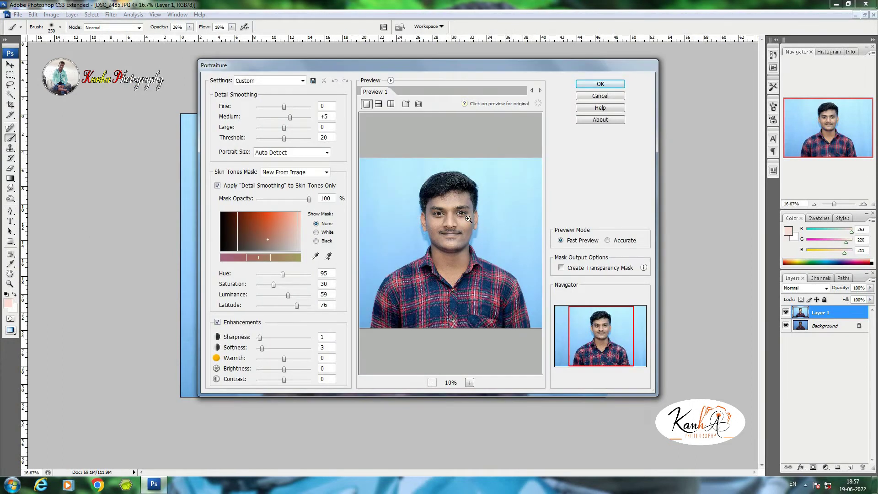
pyautogui.click(468, 219)
pyautogui.click(459, 218)
pyautogui.click(453, 212)
pyautogui.moveTo(450, 204); pyautogui.dragTo(469, 188)
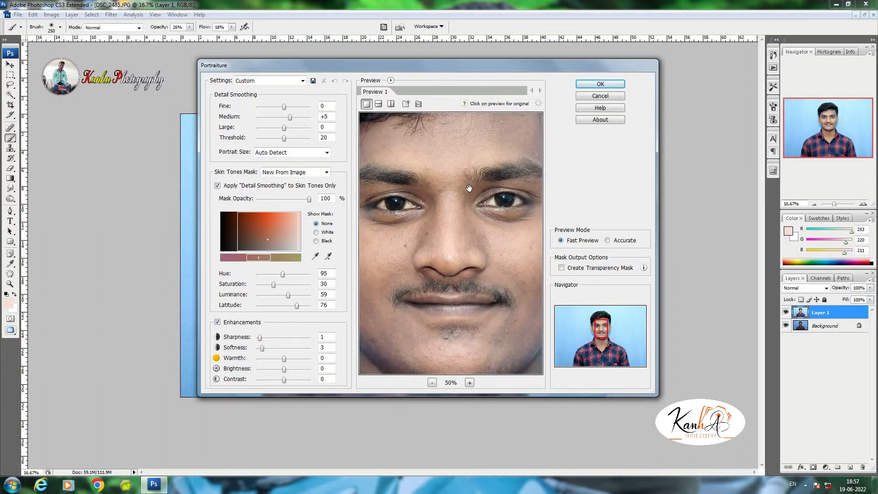
pyautogui.click(270, 347)
pyautogui.click(263, 337)
pyautogui.click(595, 85)
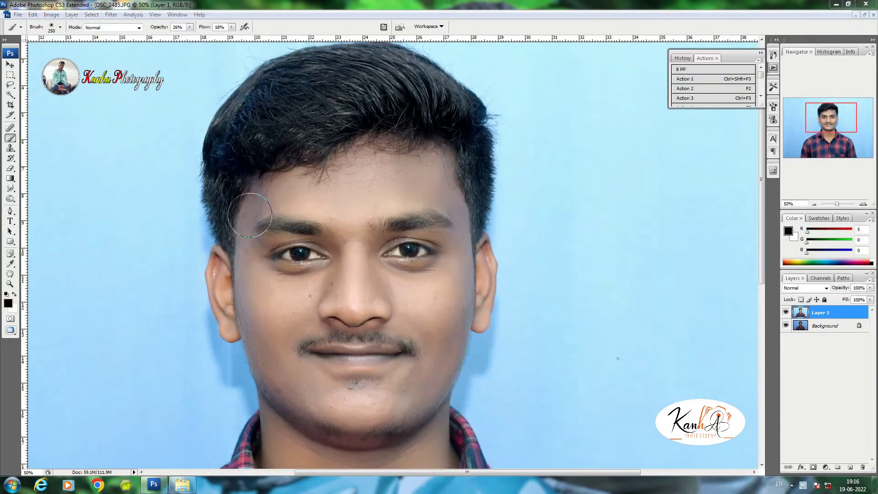
# Step: Apply a Surface Blur to Layer 1 with a radius of 5 pixels and a threshold of 4 levels
pyautogui.click(116, 16)
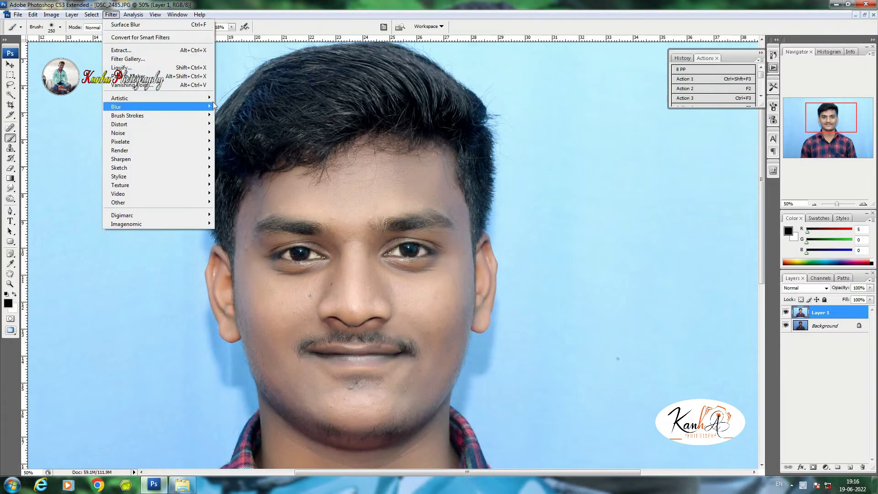
pyautogui.moveTo(201, 107)
pyautogui.click(255, 192)
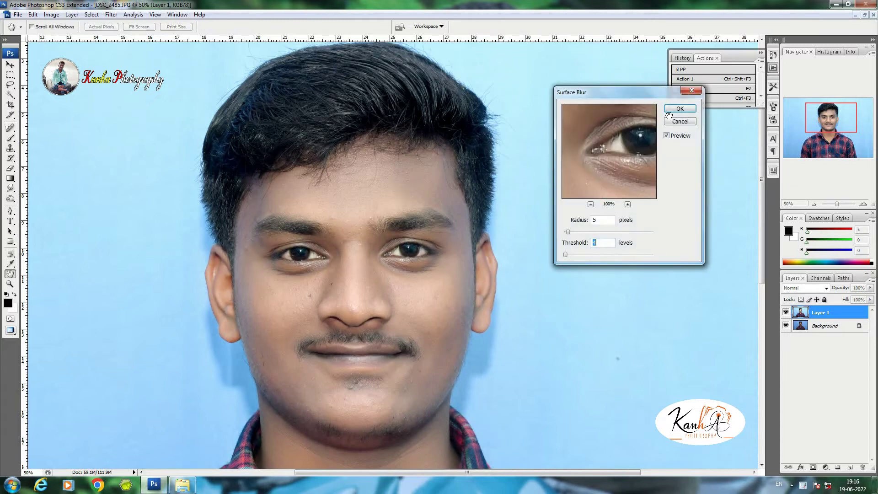
pyautogui.click(677, 109)
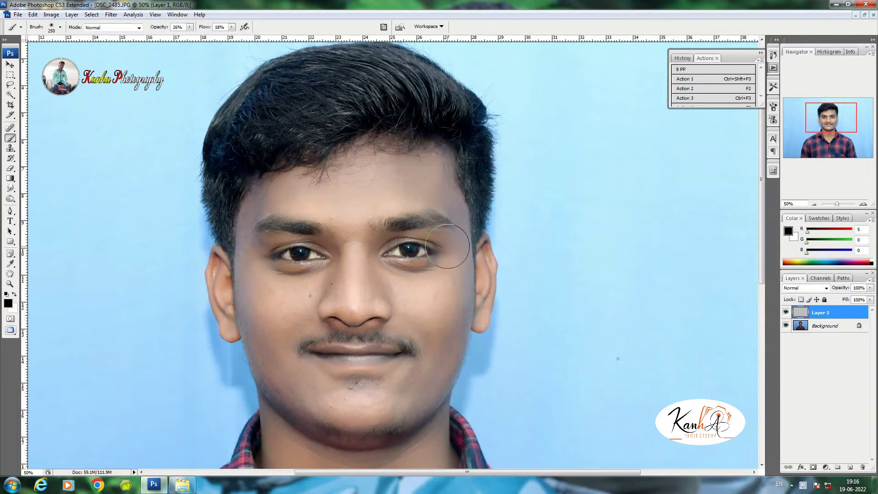
# Step: Remove the dark spots on the cheek and beside the nose with the Spot Healing Brush in Proximity Match mode
pyautogui.keyDown('ctrl'); pyautogui.keyDown('alt'); pyautogui.click(444, 253); pyautogui.keyUp('alt'); pyautogui.keyUp('ctrl')
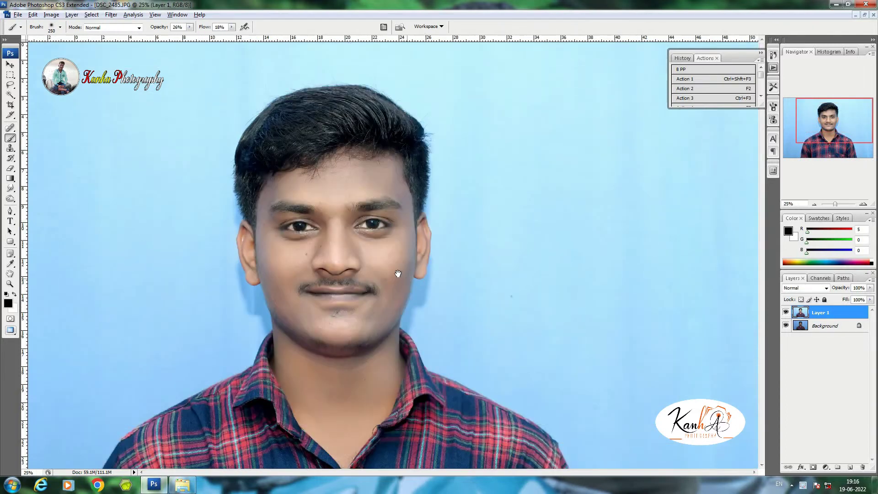
pyautogui.keyDown('ctrl'); pyautogui.keyDown('alt'); pyautogui.click(400, 226); pyautogui.keyUp('alt'); pyautogui.keyUp('ctrl')
pyautogui.keyDown('ctrl'); pyautogui.click(399, 226); pyautogui.keyUp('ctrl')
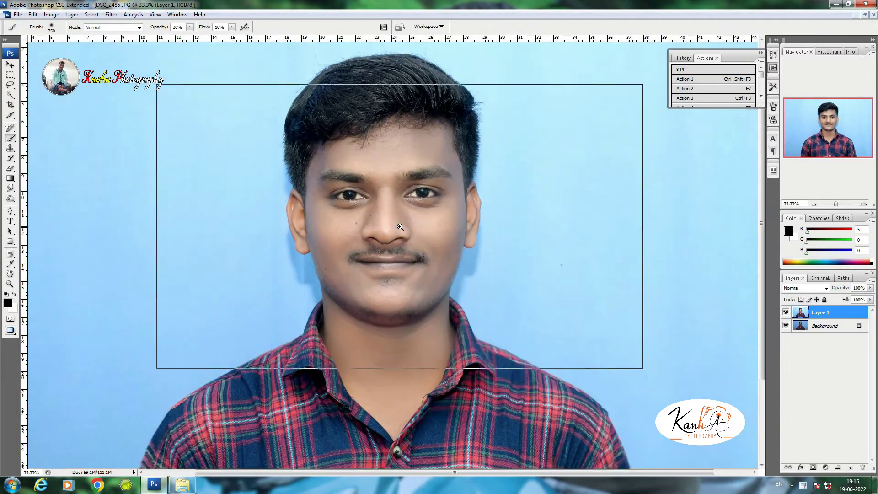
pyautogui.keyDown('ctrl'); pyautogui.click(399, 226); pyautogui.keyUp('ctrl')
pyautogui.keyDown('ctrl'); pyautogui.click(400, 227); pyautogui.keyUp('ctrl')
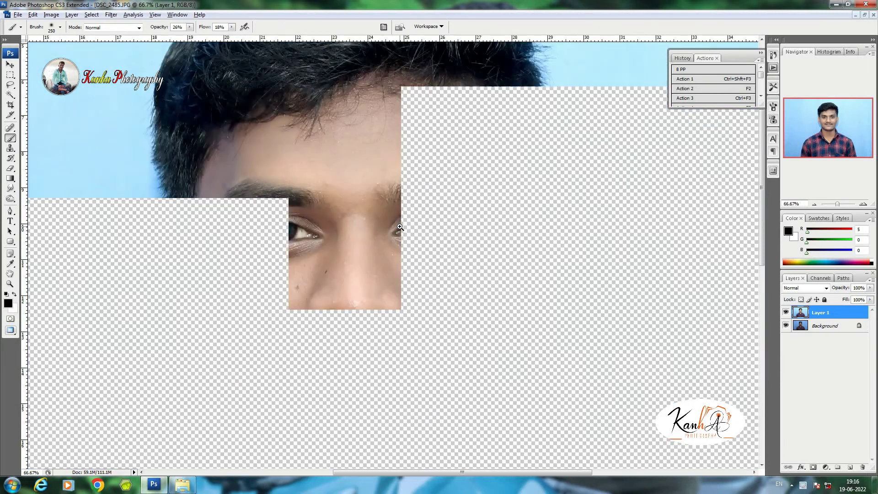
pyautogui.moveTo(373, 236); pyautogui.dragTo(455, 138)
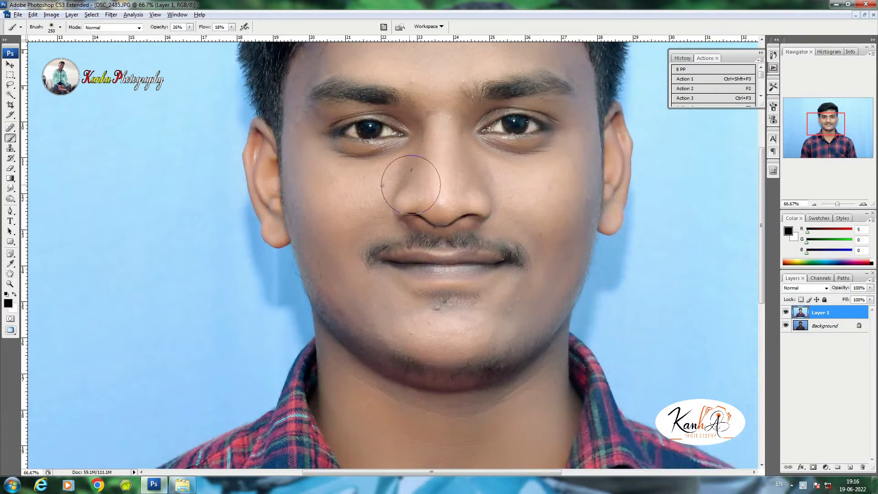
pyautogui.click(13, 129)
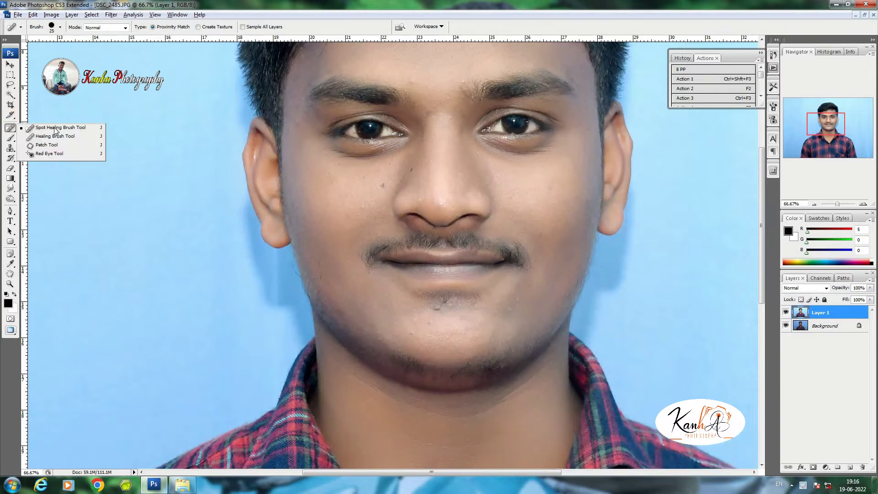
pyautogui.click(57, 129)
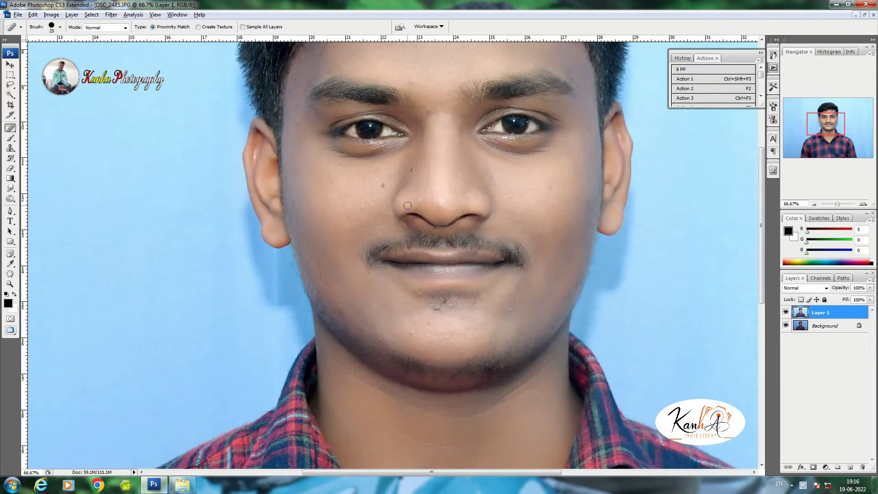
pyautogui.click(382, 185)
pyautogui.click(366, 183)
pyautogui.click(381, 176)
pyautogui.click(410, 173)
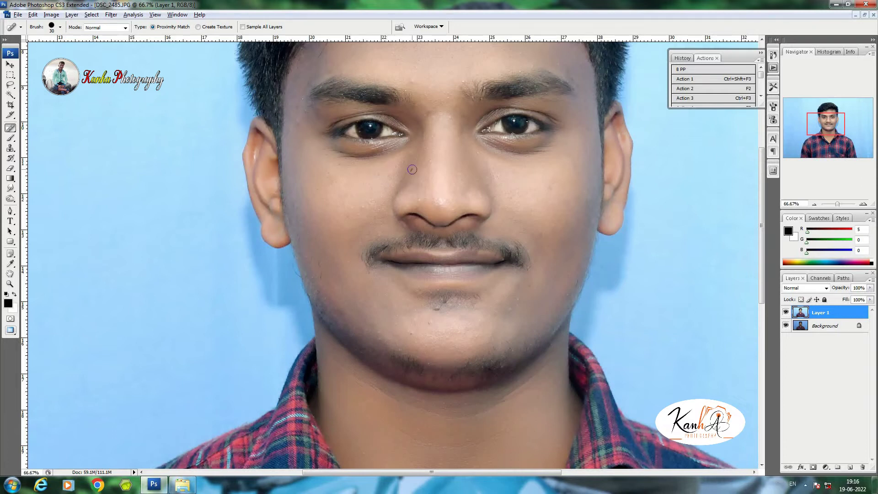
# Step: Heal the remaining small blemishes on the nose bridge, forehead, temple and chin with the size 30 Spot Healing Brush
pyautogui.click(428, 112)
pyautogui.click(450, 118)
pyautogui.click(428, 59)
pyautogui.click(299, 124)
pyautogui.click(298, 107)
pyautogui.click(310, 83)
pyautogui.click(441, 308)
pyautogui.click(440, 309)
pyautogui.click(509, 310)
# Step: Select the whole light-blue backdrop around the man with the Magic Wand at tolerance 32, adding each missed area to the selection
pyautogui.keyDown('alt'); pyautogui.click(460, 163); pyautogui.keyUp('alt')
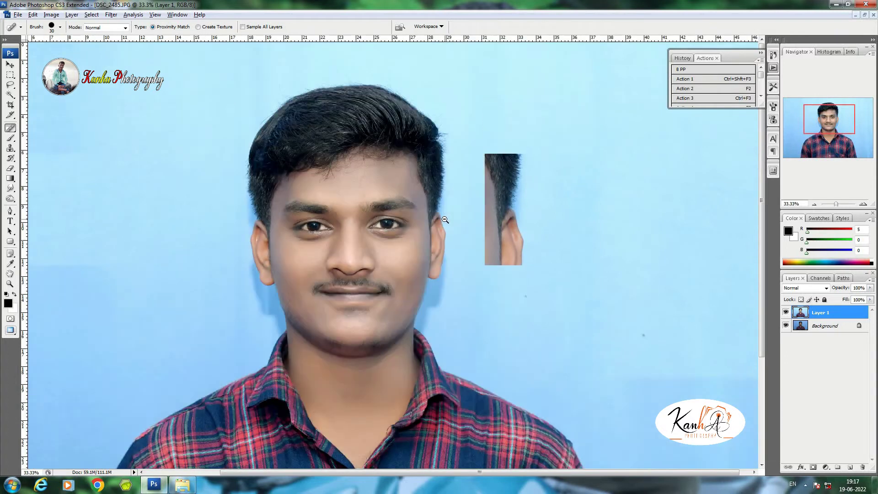
pyautogui.keyDown('alt'); pyautogui.click(444, 220); pyautogui.keyUp('alt')
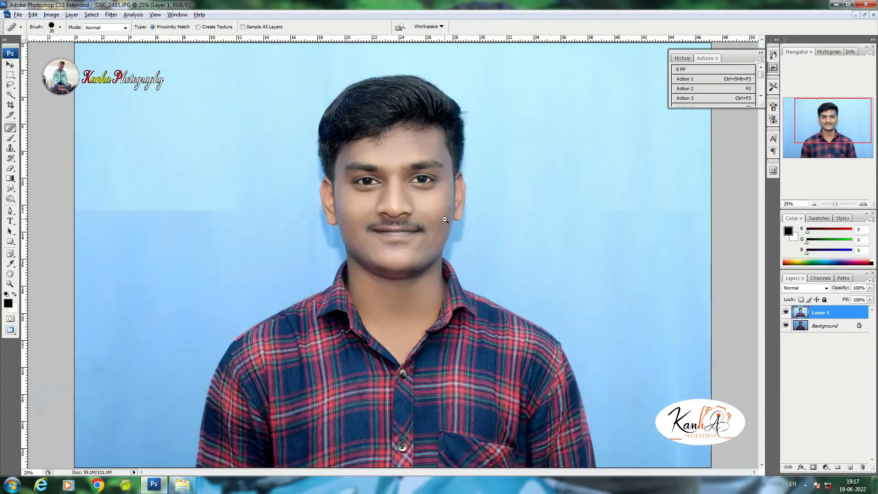
pyautogui.keyDown('alt'); pyautogui.click(444, 220); pyautogui.keyUp('alt')
pyautogui.keyDown('alt'); pyautogui.click(445, 220); pyautogui.keyUp('alt')
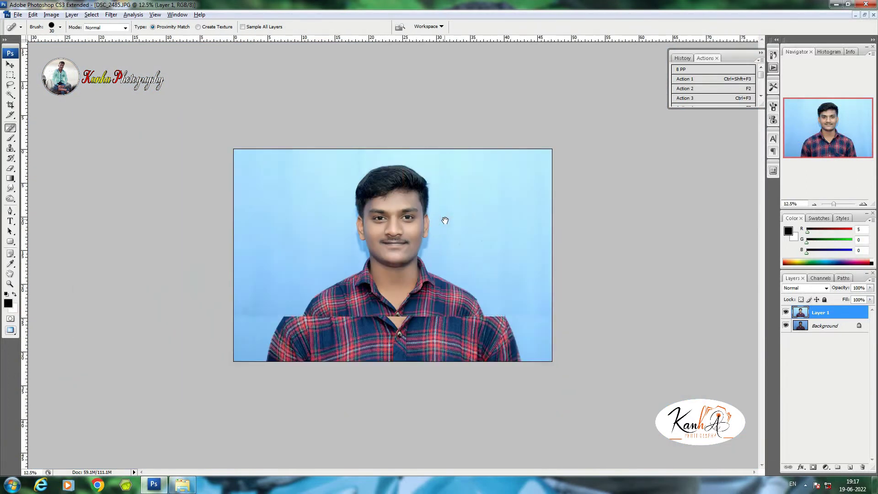
pyautogui.hotkey('ctrl', '+')
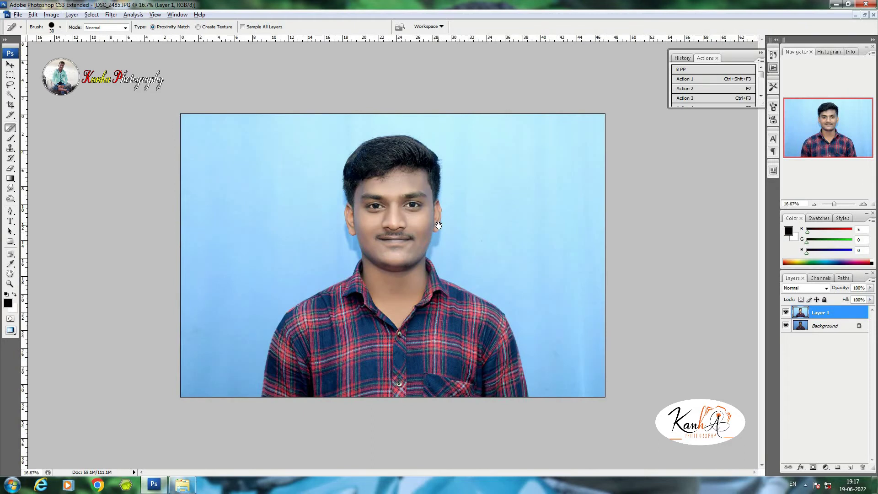
pyautogui.click(11, 96)
pyautogui.click(38, 105)
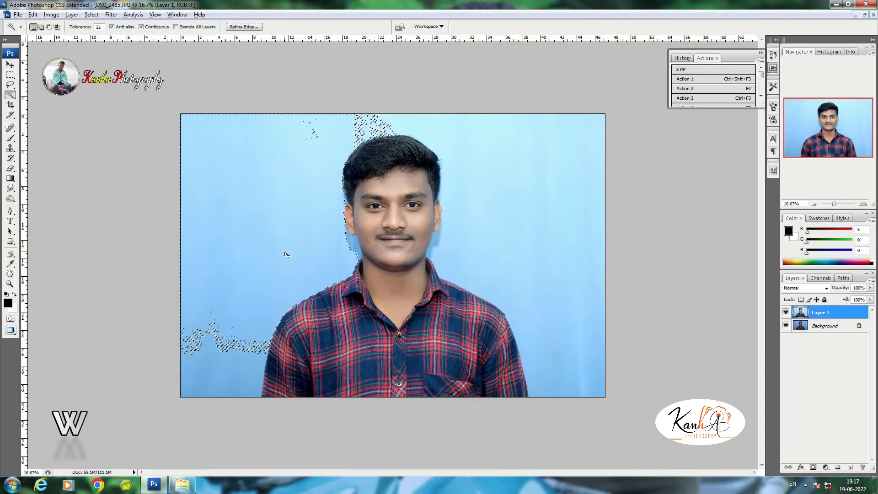
pyautogui.click(355, 248)
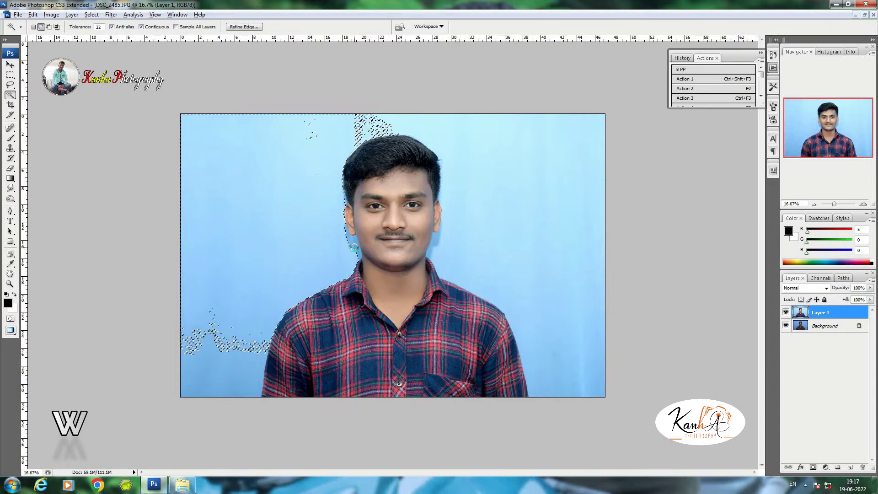
pyautogui.click(235, 365)
pyautogui.click(211, 387)
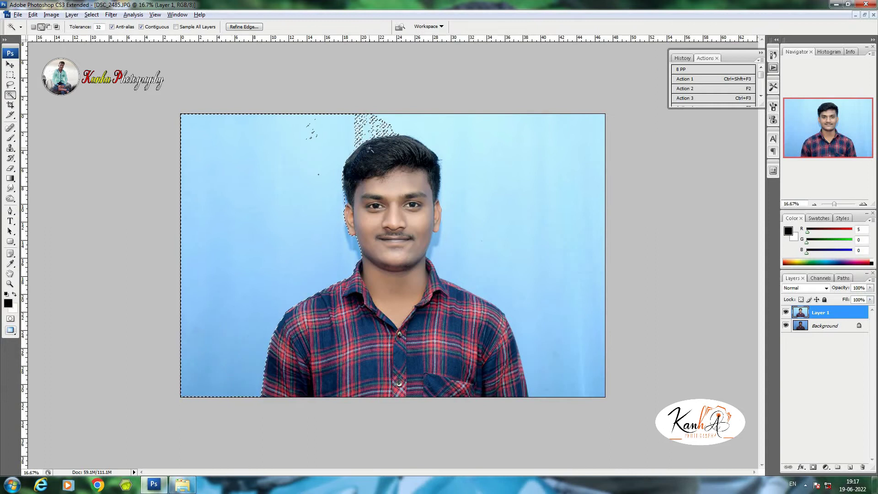
pyautogui.click(374, 129)
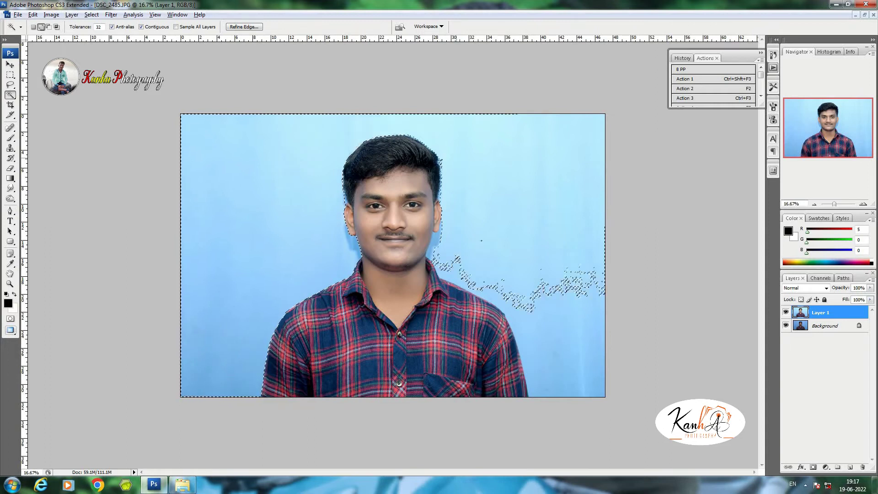
pyautogui.click(553, 368)
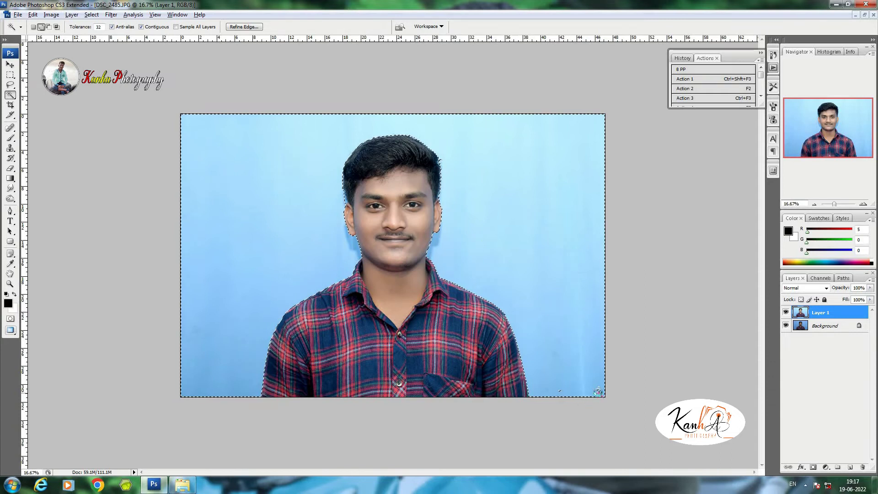
# Step: Replace the backdrop behind the man with a solid blue of R 0, G 153, B 255
pyautogui.keyDown('ctrl'); pyautogui.click(418, 259); pyautogui.keyUp('ctrl')
pyautogui.moveTo(362, 288); pyautogui.dragTo(419, 156)
pyautogui.moveTo(357, 156); pyautogui.dragTo(316, 156)
pyautogui.moveTo(332, 253); pyautogui.dragTo(341, 346)
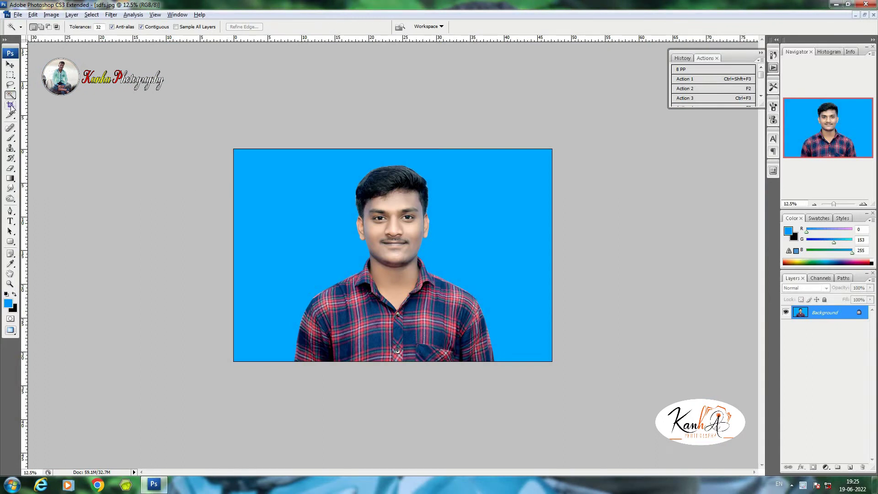
# Step: Set the background color to white (ffffff)
pyautogui.click(11, 105)
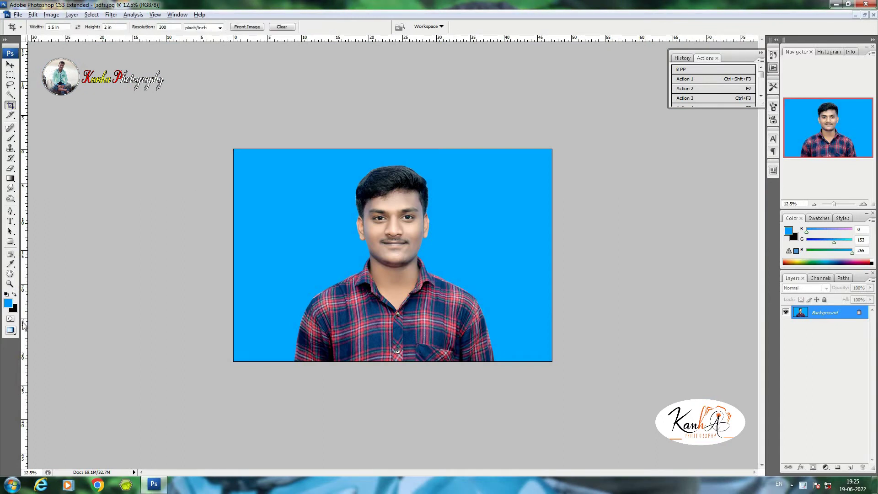
pyautogui.click(13, 310)
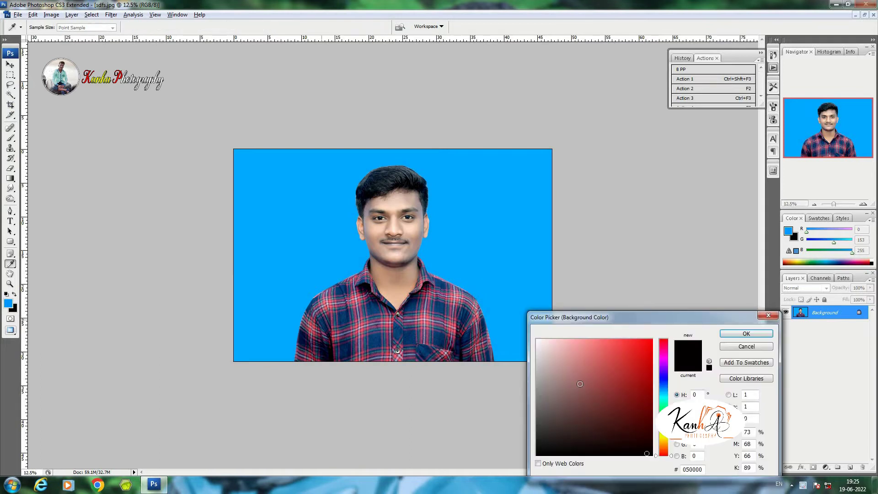
pyautogui.click(537, 339)
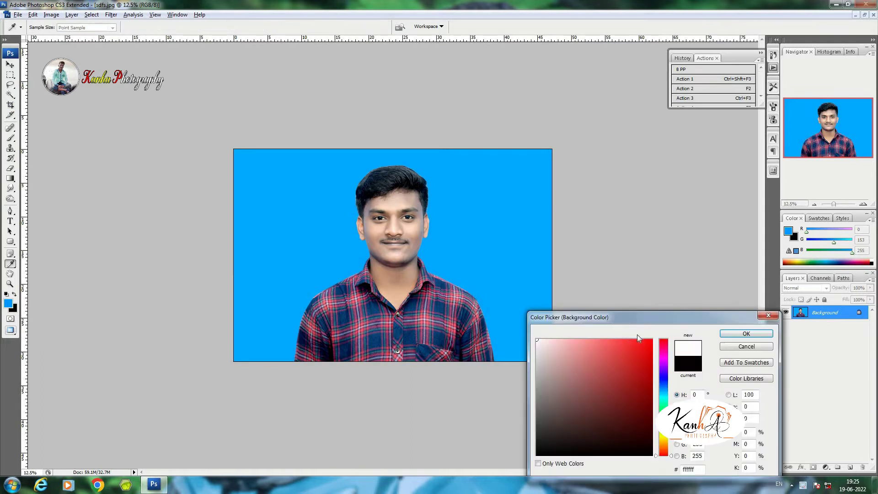
pyautogui.click(752, 336)
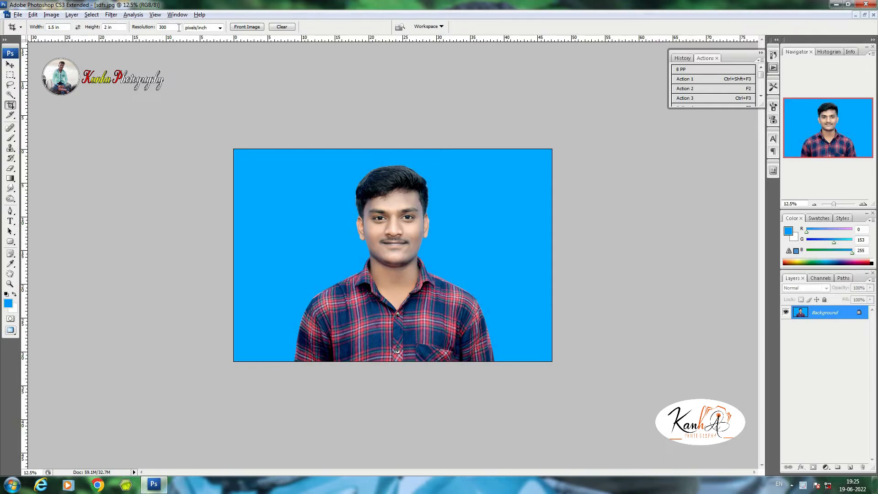
# Step: Crop the portrait to 1.5 x 2 in at 300 pixels/inch, using the full image height and centering the frame on the man
pyautogui.press('c')
pyautogui.moveTo(289, 149); pyautogui.dragTo(325, 191)
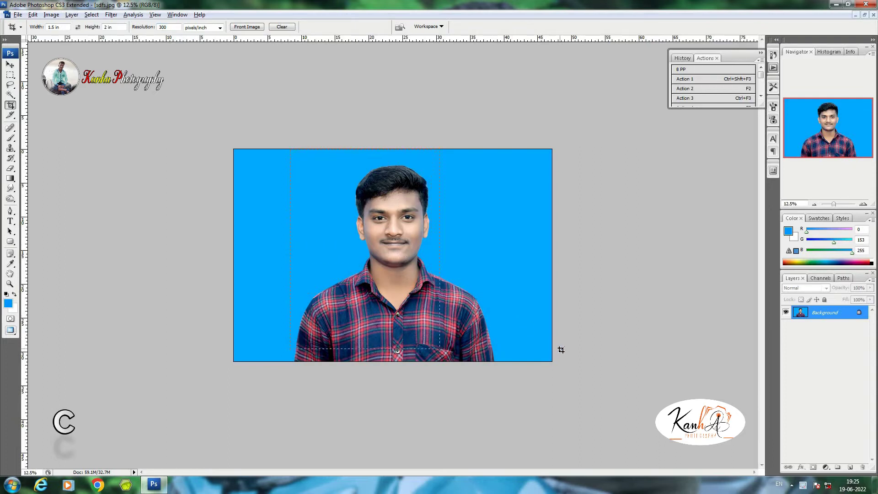
pyautogui.moveTo(572, 359); pyautogui.dragTo(572, 359)
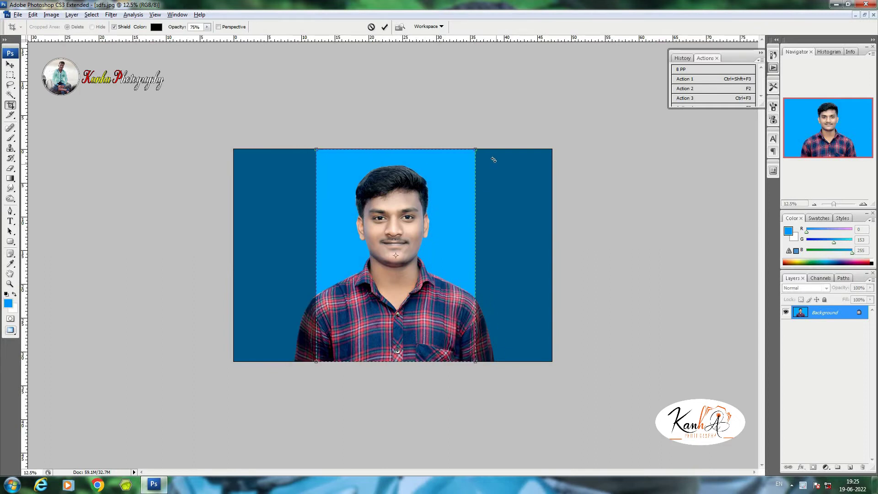
pyautogui.press('Left')
pyautogui.press('Left')
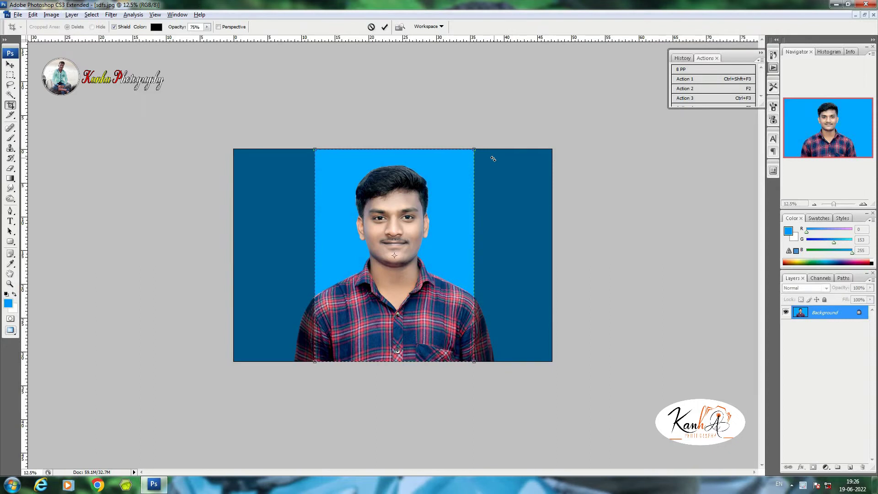
pyautogui.press('Right')
pyautogui.press('Right')
pyautogui.press('Right')
pyautogui.press('Left')
pyautogui.press('Left')
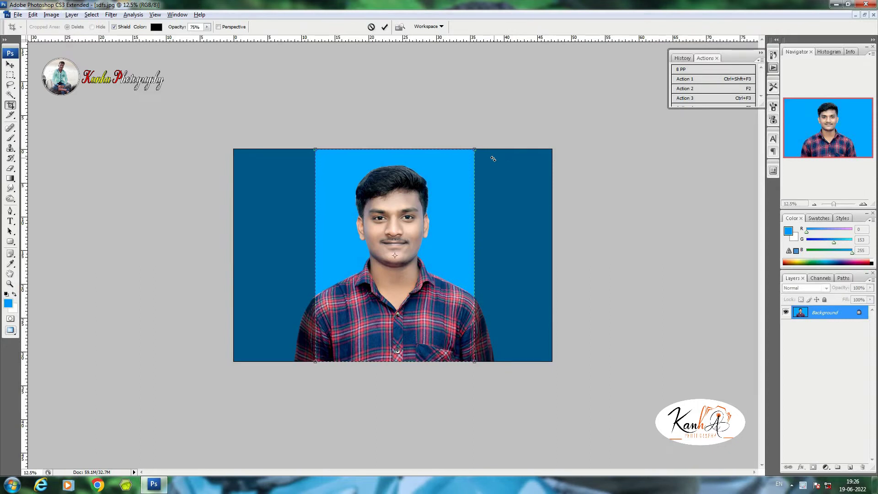
pyautogui.press('Right')
pyautogui.press('Return')
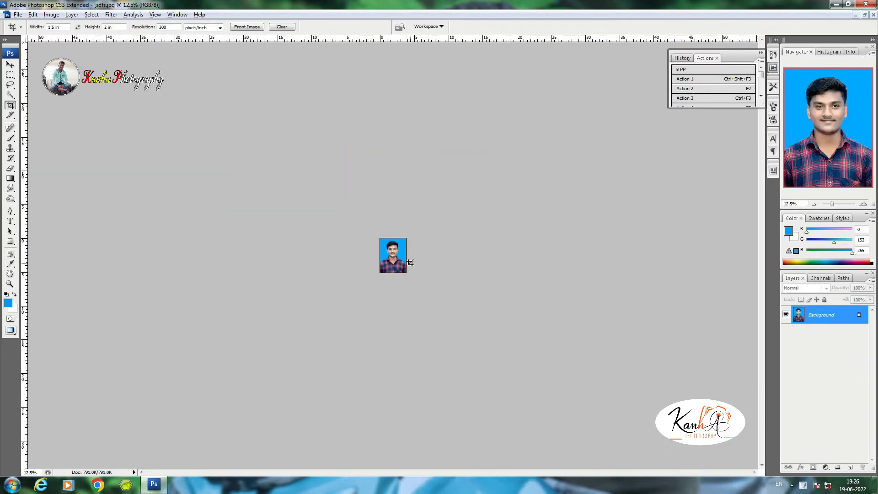
# Step: Create a new 6 x 4 inch landscape photo document at 300 pixels/inch in RGB Color with a white background
pyautogui.click(411, 262)
pyautogui.click(411, 263)
pyautogui.click(410, 262)
pyautogui.click(410, 262)
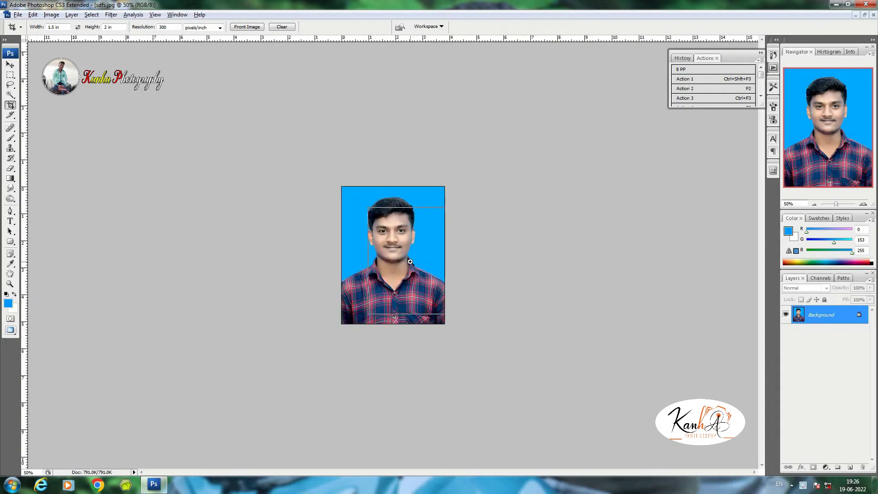
pyautogui.click(411, 262)
pyautogui.click(410, 262)
pyautogui.hotkey('ctrl', 'n')
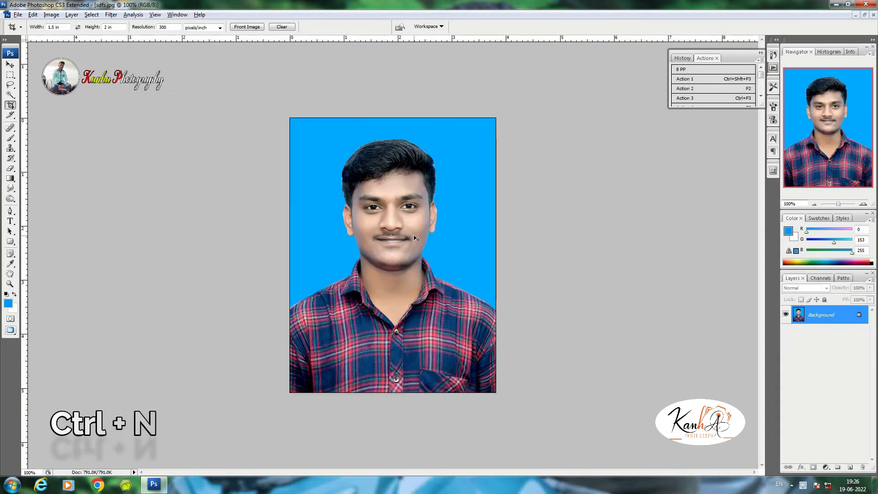
pyautogui.hotkey('ctrl', 'n')
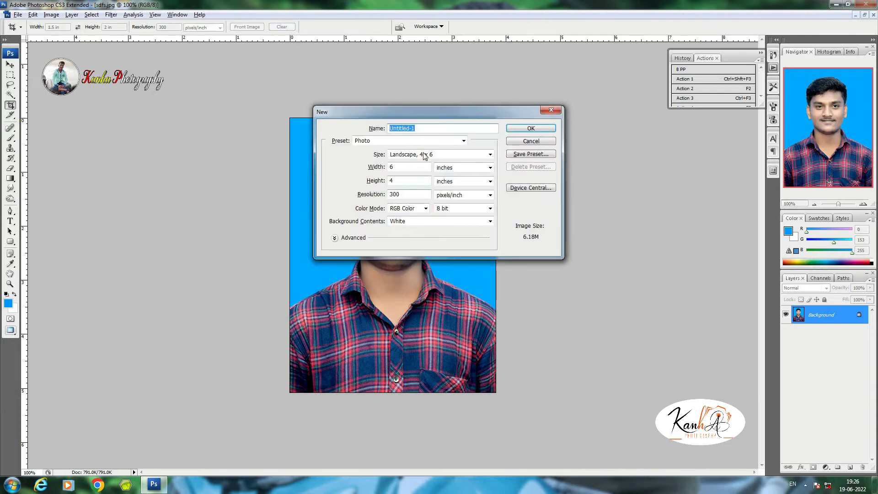
pyautogui.click(531, 128)
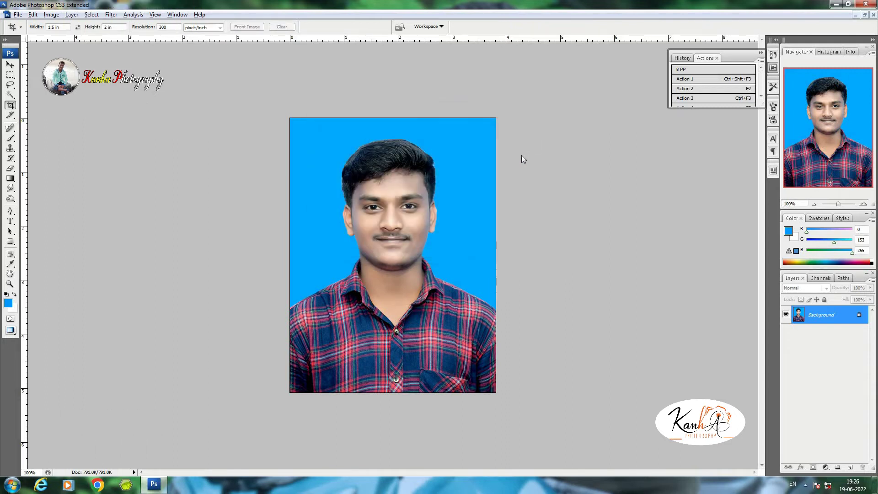
# Step: Copy the entire cropped portrait from sdfs.jpg and paste it into the new blank document
pyautogui.click(865, 15)
pyautogui.click(212, 47)
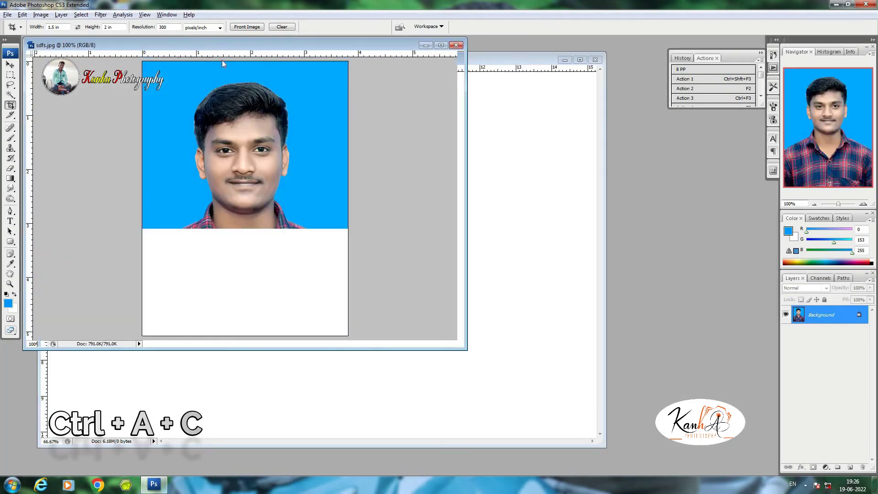
pyautogui.hotkey('ctrl', 'a')
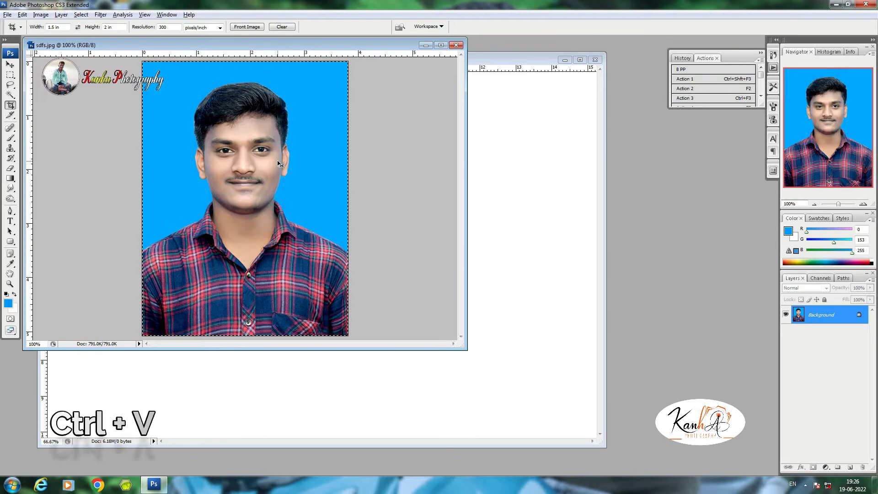
pyautogui.click(509, 187)
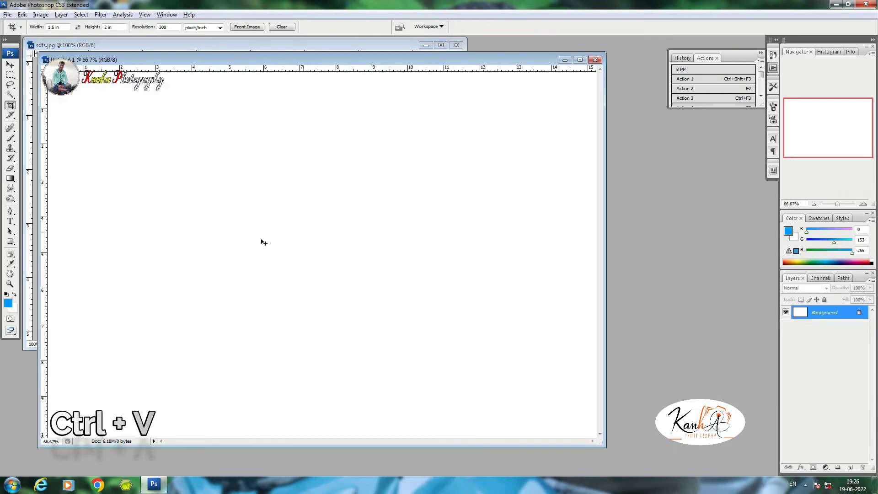
pyautogui.hotkey('ctrl', 'v')
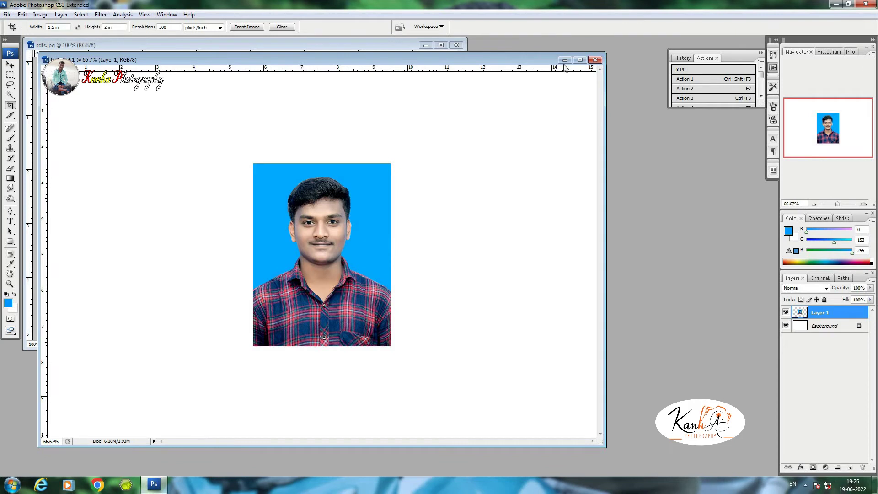
pyautogui.click(580, 60)
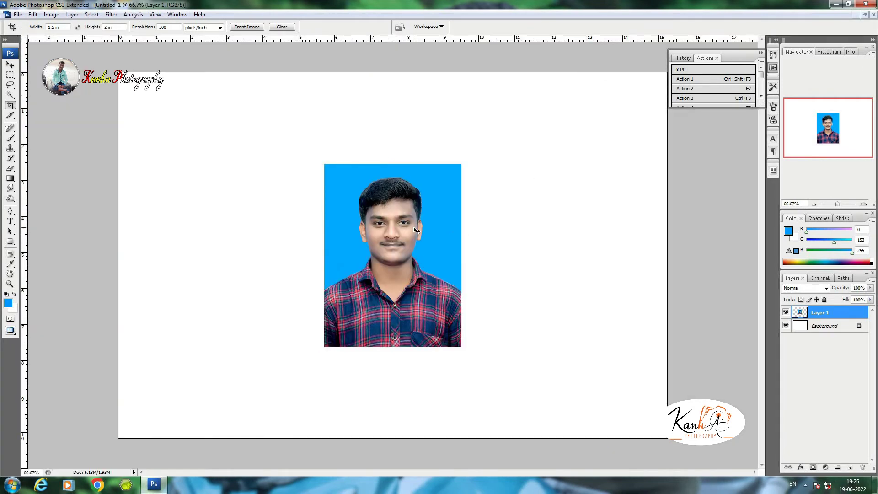
# Step: Move the pasted portrait into the upper-left corner of the sheet, leaving a narrow white margin
pyautogui.hotkey('ctrl', 't')
pyautogui.moveTo(393, 225); pyautogui.dragTo(199, 141)
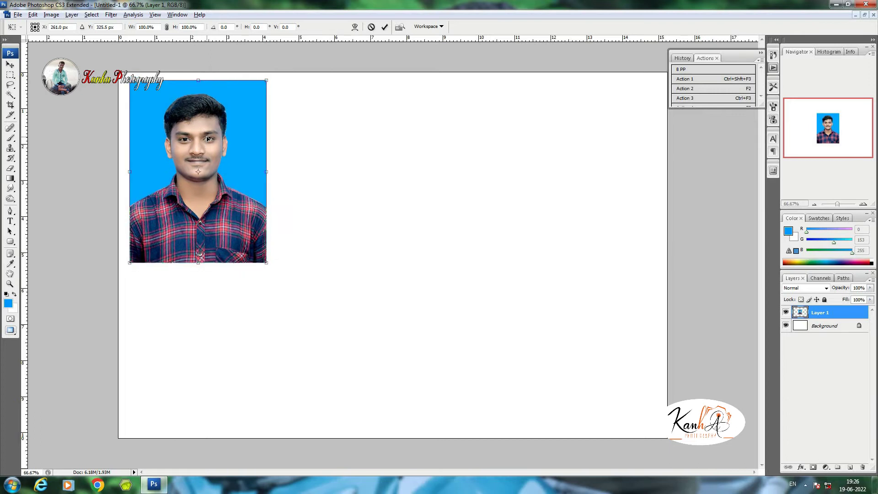
pyautogui.press('Return')
# Step: Duplicate the portrait layer placed in the upper-left corner of the sheet
pyautogui.press('c')
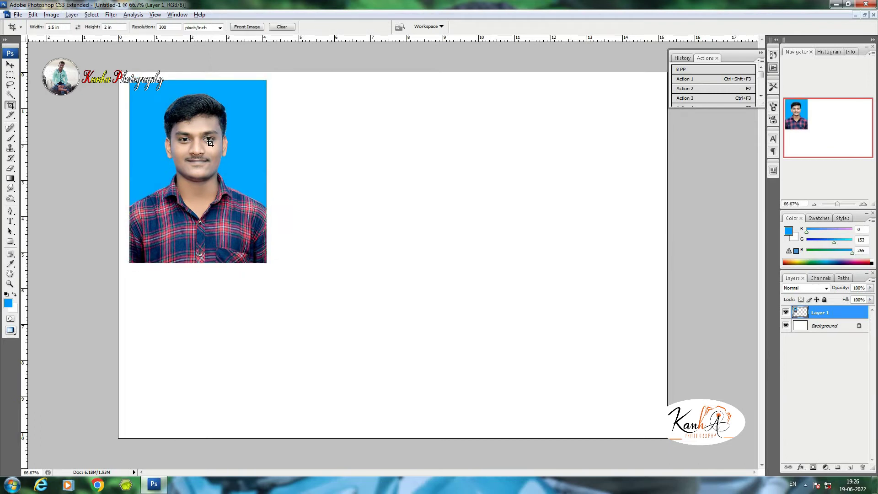
pyautogui.rightClick(211, 145)
pyautogui.click(231, 146)
pyautogui.hotkey('ctrl', 'j')
# Step: Move the duplicated portrait straight right with Free Transform toward the empty space beside the original, keeping both level
pyautogui.hotkey('ctrl', 't')
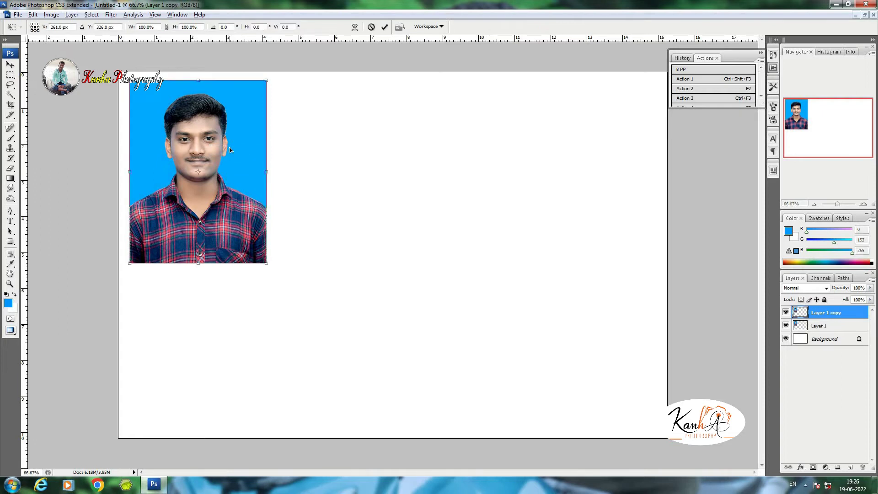
pyautogui.press('Right')
pyautogui.press('Right')
pyautogui.press('Right')
pyautogui.press('Right')
pyautogui.press('Right')
pyautogui.press('Right')
pyautogui.press('Right')
pyautogui.press('Right')
pyautogui.press('Right')
pyautogui.press('Right')
pyautogui.press('Right')
pyautogui.press('Right')
pyautogui.press('Right')
pyautogui.press('Right')
pyautogui.press('Right')
pyautogui.press('Right')
pyautogui.press('Right')
pyautogui.press('Right')
pyautogui.press('Right')
pyautogui.press('Right')
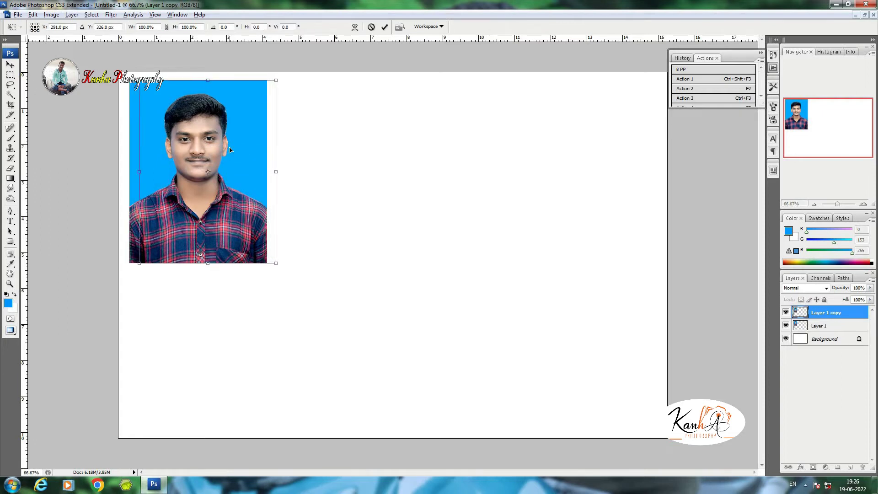
pyautogui.press('Right')
pyautogui.press('Right')
pyautogui.press('Right')
pyautogui.press('Right')
pyautogui.press('Right')
pyautogui.press('Right')
pyautogui.press('Right')
pyautogui.press('Right')
pyautogui.press('Right')
pyautogui.press('Right')
pyautogui.press('Right')
pyautogui.press('Right')
pyautogui.press('Right')
pyautogui.press('Right')
pyautogui.press('Right')
pyautogui.press('Right')
pyautogui.press('Right')
pyautogui.press('Right')
pyautogui.press('Right')
pyautogui.press('Right')
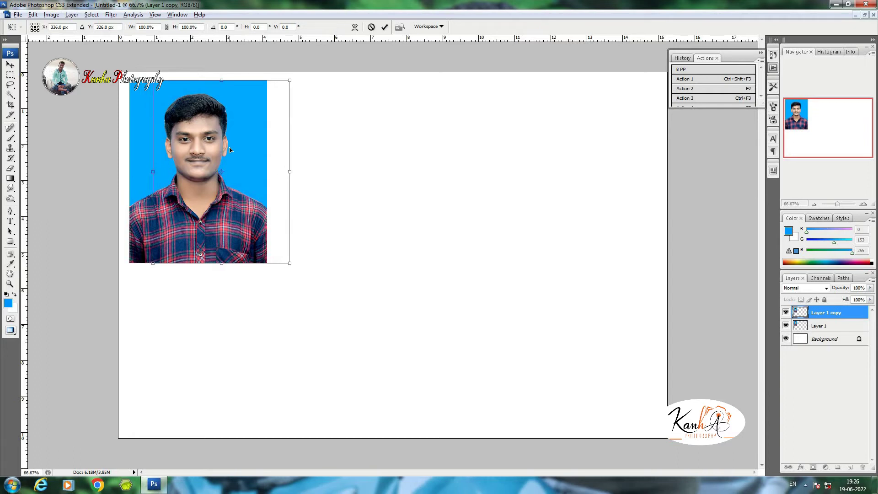
pyautogui.press('Right')
pyautogui.press('Right')
pyautogui.press('Right')
pyautogui.press('Right')
pyautogui.press('Right')
pyautogui.press('Right')
pyautogui.press('Right')
pyautogui.press('Right')
pyautogui.press('Right')
pyautogui.press('Right')
pyautogui.press('Right')
pyautogui.press('Right')
pyautogui.press('Right')
pyautogui.press('Right')
pyautogui.press('Right')
pyautogui.press('Right')
pyautogui.press('Right')
pyautogui.press('Right')
pyautogui.press('Right')
pyautogui.press('Right')
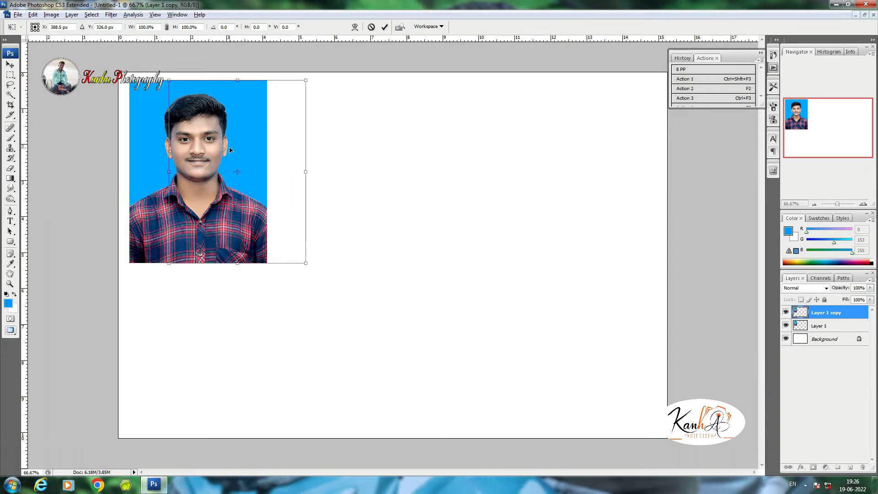
pyautogui.press('Right')
pyautogui.press('Right')
pyautogui.press('Right')
pyautogui.press('Right')
pyautogui.press('Right')
pyautogui.press('Right')
pyautogui.press('Right')
pyautogui.press('Right')
pyautogui.press('Right')
pyautogui.press('Right')
pyautogui.press('Right')
pyautogui.press('Right')
pyautogui.press('Right')
pyautogui.press('Right')
pyautogui.press('Right')
pyautogui.press('Right')
pyautogui.press('Right')
pyautogui.press('Right')
pyautogui.press('Right')
pyautogui.press('Right')
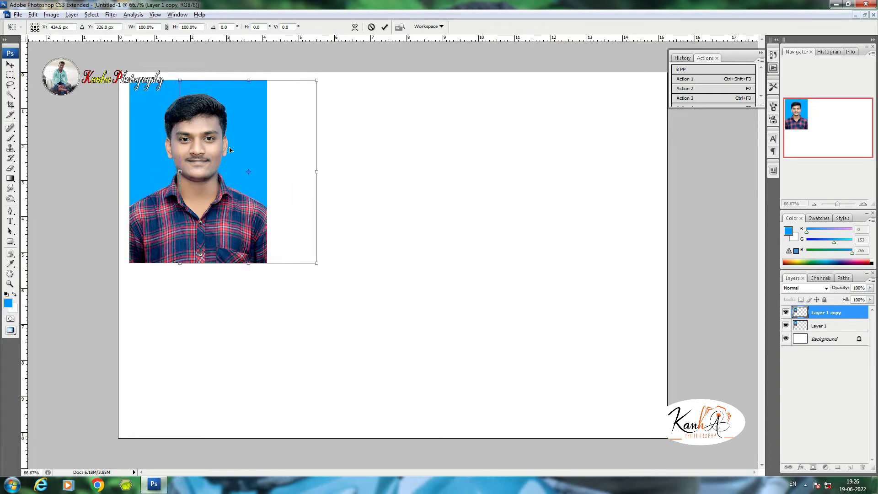
pyautogui.press('Right')
pyautogui.press('Right')
pyautogui.press('Right')
pyautogui.press('Right')
pyautogui.press('Right')
pyautogui.press('Right')
pyautogui.press('Right')
pyautogui.press('Right')
pyautogui.press('Right')
pyautogui.press('Right')
pyautogui.press('Right')
pyautogui.press('Right')
pyautogui.press('Right')
pyautogui.press('Right')
pyautogui.press('Right')
pyautogui.press('Right')
pyautogui.press('Right')
pyautogui.press('Right')
pyautogui.press('Right')
pyautogui.press('Right')
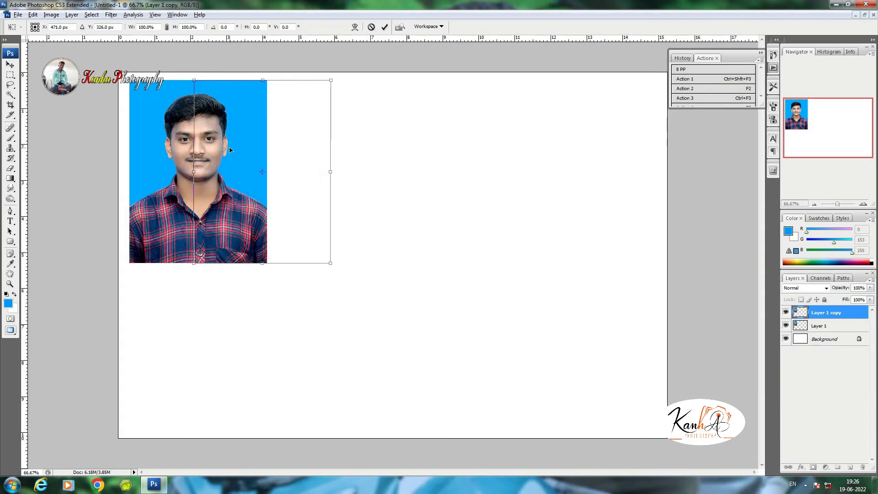
pyautogui.press('Right')
pyautogui.press('Right')
pyautogui.press('Right')
pyautogui.press('Right')
pyautogui.press('Right')
pyautogui.press('Right')
pyautogui.press('Right')
pyautogui.press('Right')
pyautogui.press('Right')
pyautogui.press('Right')
pyautogui.press('Right')
pyautogui.press('Right')
pyautogui.press('Right')
pyautogui.press('Right')
pyautogui.press('Right')
pyautogui.press('Right')
pyautogui.press('Right')
pyautogui.press('Right')
pyautogui.press('Right')
pyautogui.press('Right')
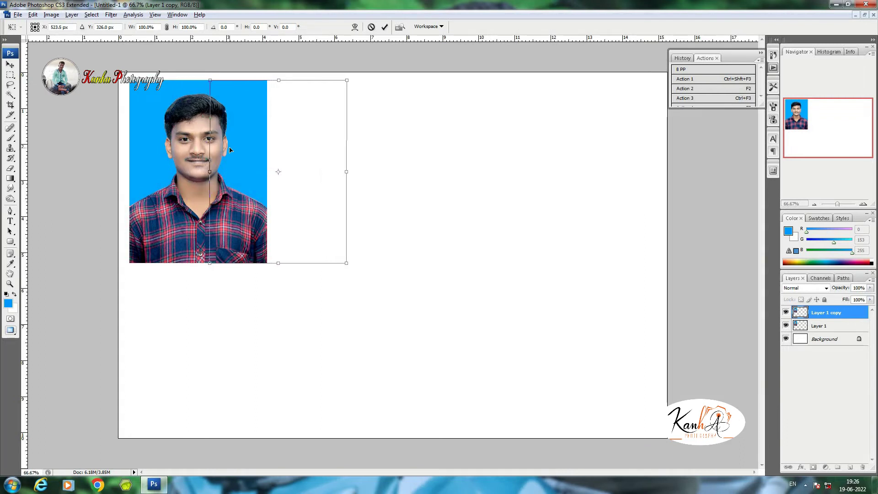
pyautogui.press('Right')
pyautogui.press('Right')
pyautogui.press('Right')
pyautogui.press('Right')
pyautogui.press('Right')
pyautogui.press('Right')
pyautogui.press('Right')
pyautogui.press('Right')
pyautogui.press('Right')
pyautogui.press('Right')
pyautogui.press('Right')
pyautogui.press('Right')
pyautogui.press('Right')
pyautogui.press('Right')
pyautogui.press('Right')
pyautogui.press('Right')
pyautogui.press('Right')
pyautogui.press('Right')
pyautogui.press('Right')
pyautogui.press('Right')
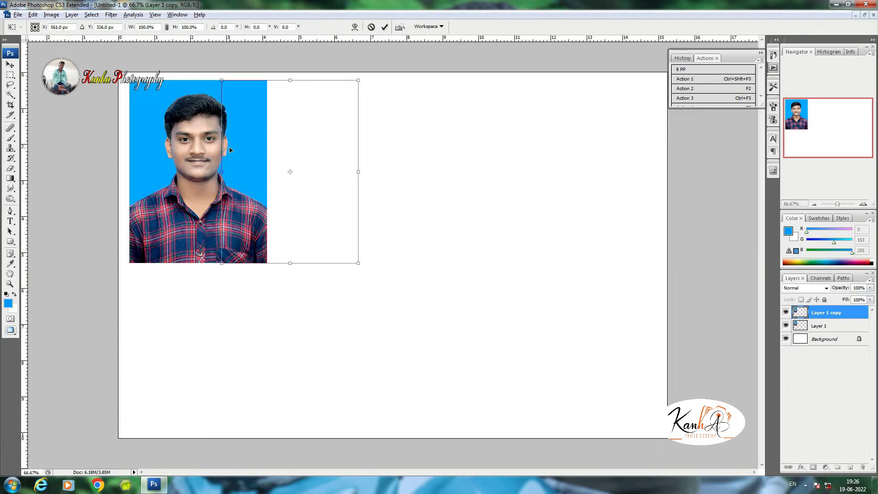
# Step: Shift the duplicate horizontally until it clears the original portrait with a narrow white gap between them, and apply the transform
pyautogui.press('Right')
pyautogui.press('Right')
pyautogui.press('Right')
pyautogui.press('Right')
pyautogui.press('Right')
pyautogui.press('Right')
pyautogui.press('Right')
pyautogui.press('Right')
pyautogui.press('Right')
pyautogui.press('Right')
pyautogui.press('Right')
pyautogui.press('Right')
pyautogui.press('Right')
pyautogui.press('Right')
pyautogui.press('Right')
pyautogui.press('Right')
pyautogui.press('Right')
pyautogui.press('Right')
pyautogui.press('Right')
pyautogui.press('Right')
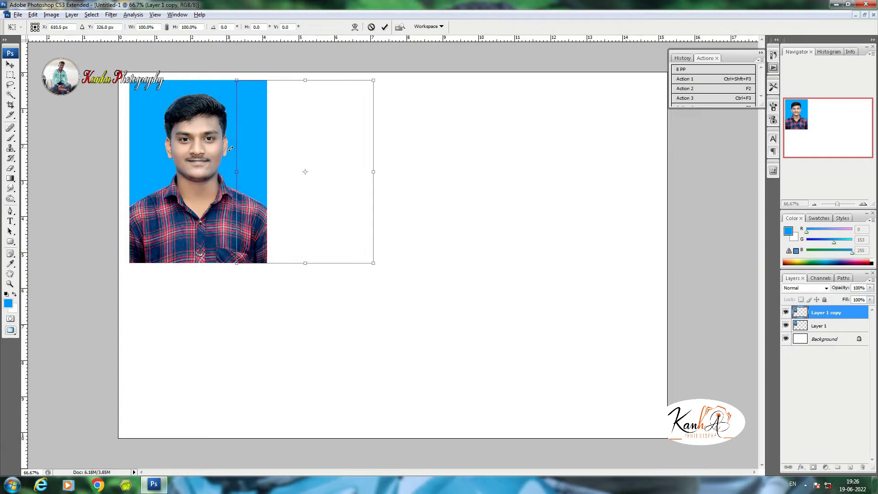
pyautogui.press('Right')
pyautogui.press('Right')
pyautogui.press('Right')
pyautogui.press('Right')
pyautogui.press('Right')
pyautogui.press('Right')
pyautogui.press('Right')
pyautogui.press('Right')
pyautogui.press('Right')
pyautogui.press('Right')
pyautogui.press('Right')
pyautogui.press('Right')
pyautogui.press('Right')
pyautogui.press('Right')
pyautogui.press('Right')
pyautogui.press('Right')
pyautogui.press('Right')
pyautogui.press('Right')
pyautogui.press('Right')
pyautogui.press('Right')
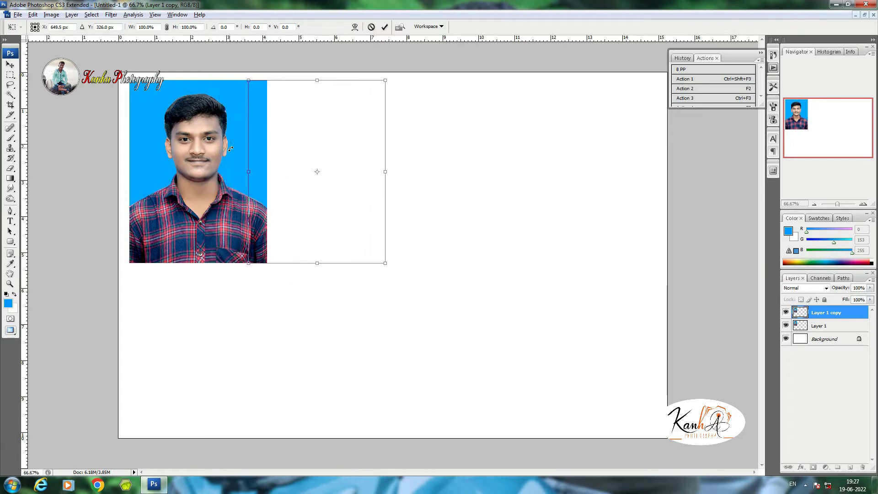
pyautogui.press('Right')
pyautogui.press('Right')
pyautogui.press('Right')
pyautogui.press('Right')
pyautogui.press('Right')
pyautogui.press('Right')
pyautogui.press('Right')
pyautogui.press('Right')
pyautogui.press('Right')
pyautogui.press('Right')
pyautogui.press('Right')
pyautogui.press('Right')
pyautogui.press('Right')
pyautogui.press('Right')
pyautogui.press('Right')
pyautogui.press('Right')
pyautogui.press('Right')
pyautogui.press('Right')
pyautogui.press('Right')
pyautogui.press('Right')
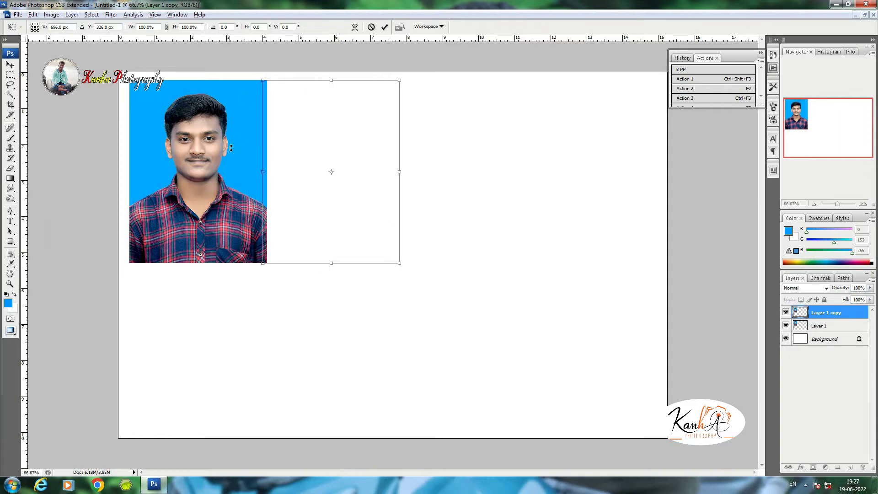
pyautogui.press('Right')
pyautogui.press('Right')
pyautogui.press('Right')
pyautogui.press('Right')
pyautogui.press('Right')
pyautogui.press('Right')
pyautogui.press('Right')
pyautogui.press('Right')
pyautogui.press('Right')
pyautogui.press('Right')
pyautogui.press('Right')
pyautogui.press('Right')
pyautogui.press('Right')
pyautogui.press('Right')
pyautogui.press('Right')
pyautogui.press('Right')
pyautogui.press('Right')
pyautogui.press('Right')
pyautogui.press('Right')
pyautogui.press('Right')
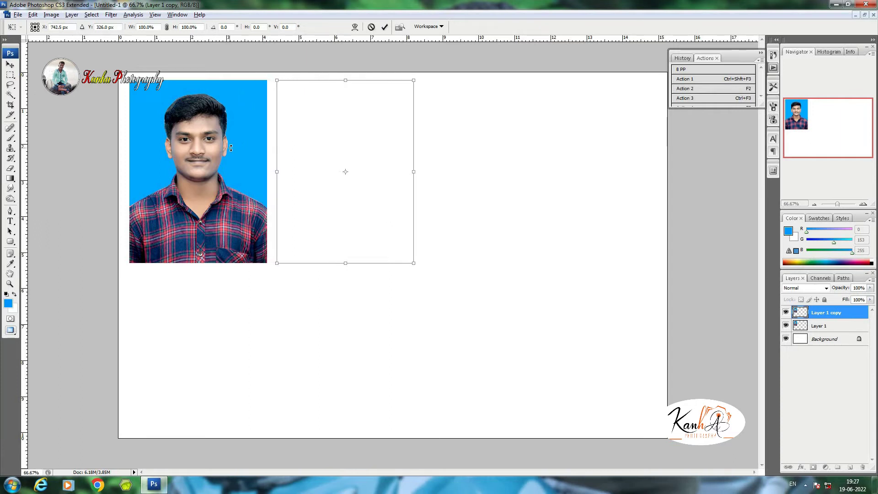
pyautogui.press('Right')
pyautogui.press('Return')
# Step: Repeat the last transform on a copy twice to add two more equally spaced portraits to the top row
pyautogui.press('c')
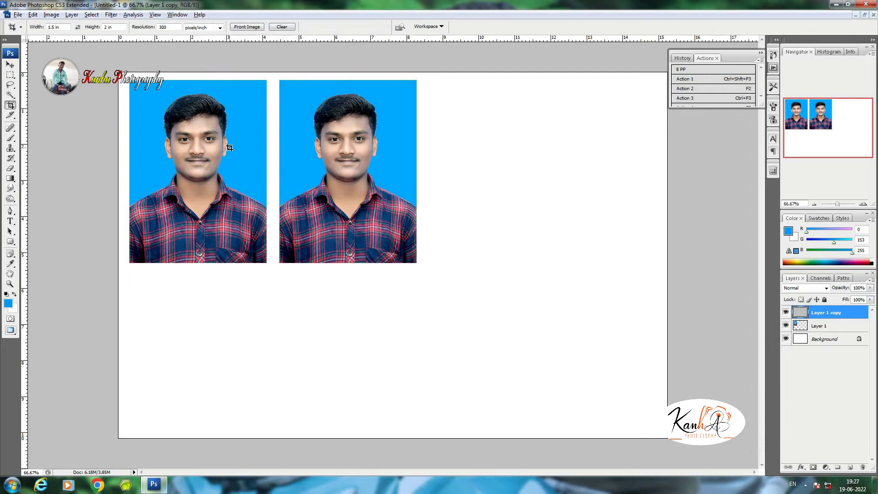
pyautogui.hotkey('ctrl', 'shift', 'alt', 't')
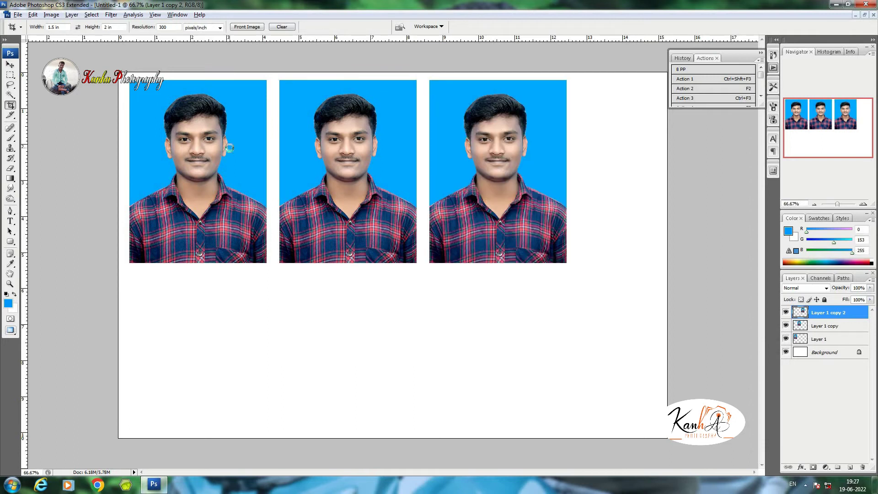
pyautogui.hotkey('ctrl', 'shift', 'alt', 't')
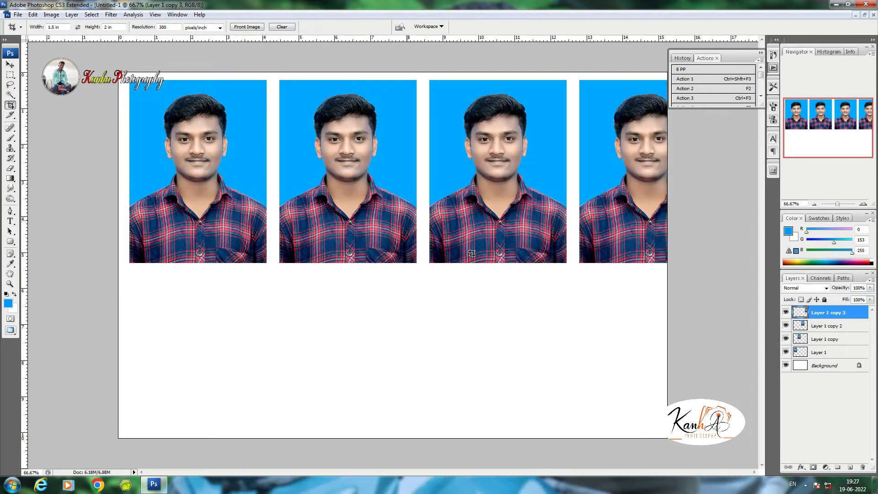
# Step: Merge the four portrait layers into a single row layer and duplicate that layer
pyautogui.keyDown('shift'); pyautogui.click(837, 353); pyautogui.keyUp('shift')
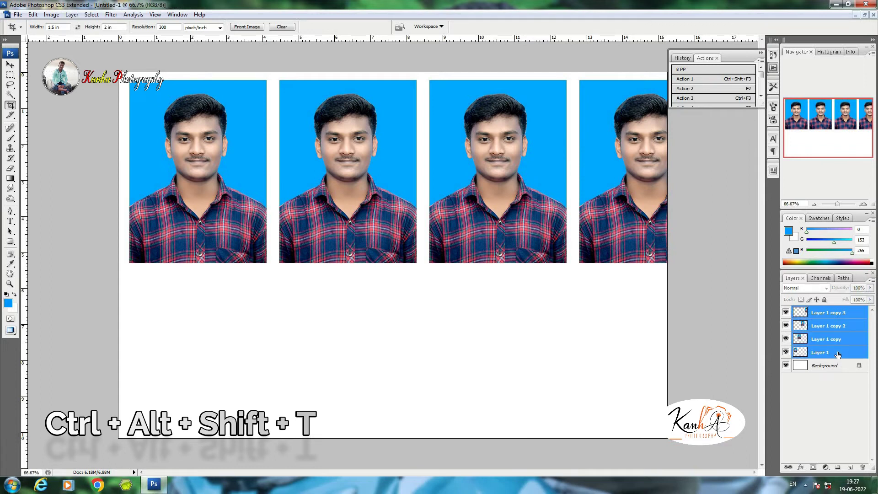
pyautogui.hotkey('ctrl', 'e')
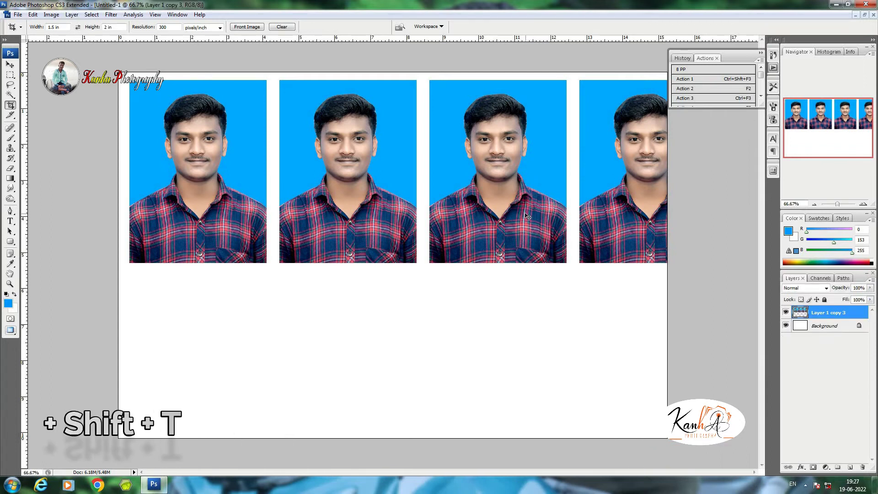
pyautogui.hotkey('ctrl', 'j')
# Step: Move the duplicated portrait row straight down with Free Transform toward the empty space below the original row, keeping its horizontal position
pyautogui.hotkey('ctrl', 't')
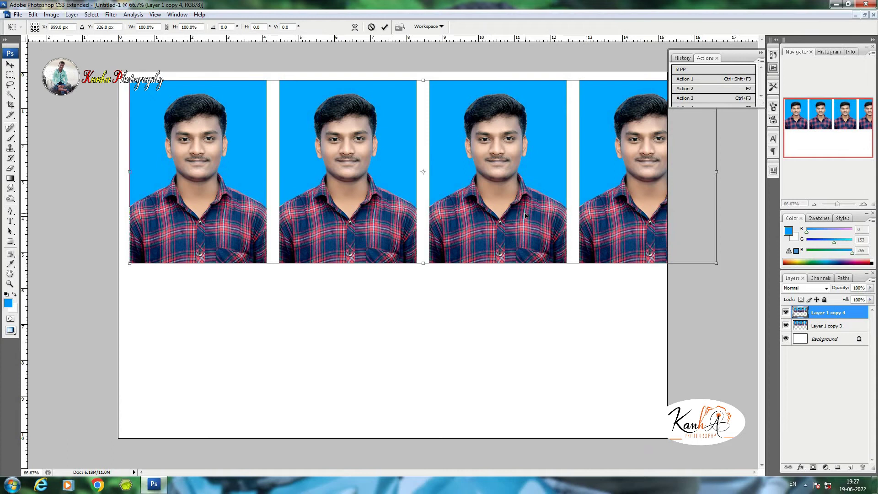
pyautogui.press('Down')
pyautogui.press('Down')
pyautogui.press('Down')
pyautogui.press('Down')
pyautogui.press('Down')
pyautogui.press('Down')
pyautogui.press('Down')
pyautogui.press('Down')
pyautogui.press('Down')
pyautogui.press('Down')
pyautogui.press('Down')
pyautogui.press('Down')
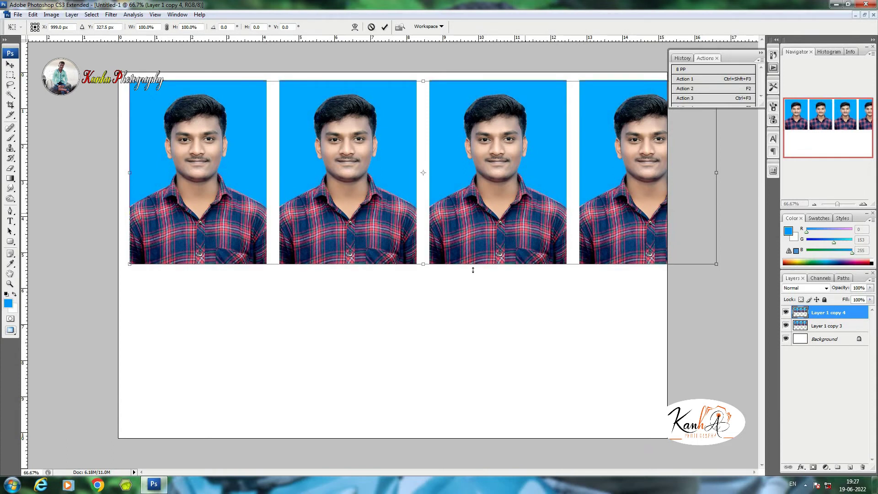
pyautogui.press('Down')
pyautogui.press('Down')
pyautogui.press('Down')
pyautogui.press('Down')
pyautogui.press('Down')
pyautogui.press('Down')
pyautogui.press('Down')
pyautogui.press('Down')
pyautogui.press('Down')
pyautogui.press('Down')
pyautogui.press('Down')
pyautogui.press('Down')
pyautogui.press('Down')
pyautogui.press('Down')
pyautogui.press('Down')
pyautogui.press('Down')
pyautogui.press('Down')
pyautogui.press('Down')
pyautogui.press('Down')
pyautogui.press('Down')
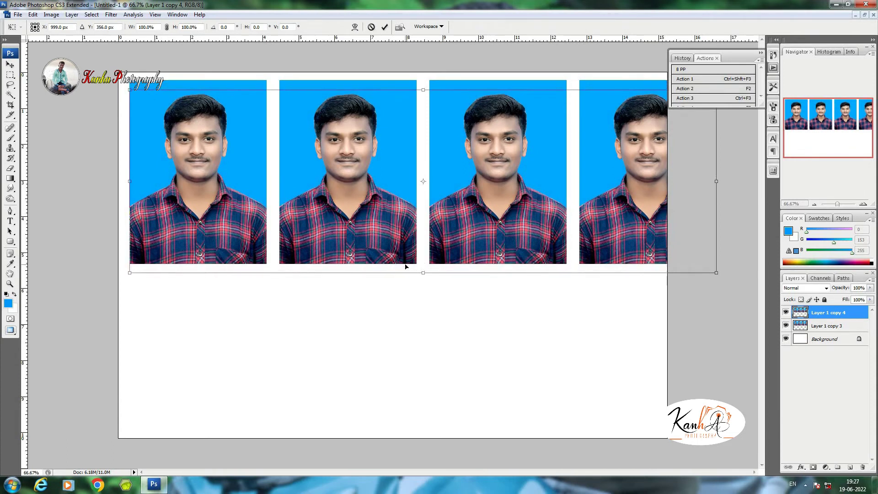
pyautogui.press('Down')
pyautogui.press('Down')
pyautogui.press('Down')
pyautogui.press('Down')
pyautogui.press('Down')
pyautogui.press('Down')
pyautogui.press('Down')
pyautogui.press('Down')
pyautogui.press('Down')
pyautogui.press('Down')
pyautogui.press('Down')
pyautogui.press('Down')
pyautogui.press('Down')
pyautogui.press('Down')
pyautogui.press('Down')
pyautogui.press('Down')
pyautogui.press('Down')
pyautogui.press('Down')
pyautogui.press('Down')
pyautogui.press('Down')
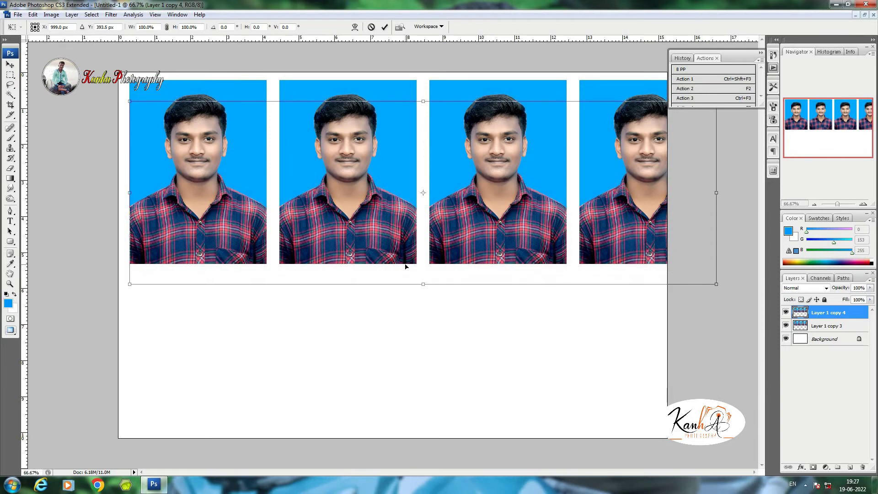
pyautogui.press('Down')
pyautogui.press('Down')
pyautogui.press('Down')
pyautogui.press('Down')
pyautogui.press('Down')
pyautogui.press('Down')
pyautogui.press('Down')
pyautogui.press('Down')
pyautogui.press('Down')
pyautogui.press('Down')
pyautogui.press('Down')
pyautogui.press('Down')
pyautogui.press('Down')
pyautogui.press('Down')
pyautogui.press('Down')
pyautogui.press('Down')
pyautogui.press('Down')
pyautogui.press('Down')
pyautogui.press('Down')
pyautogui.press('Down')
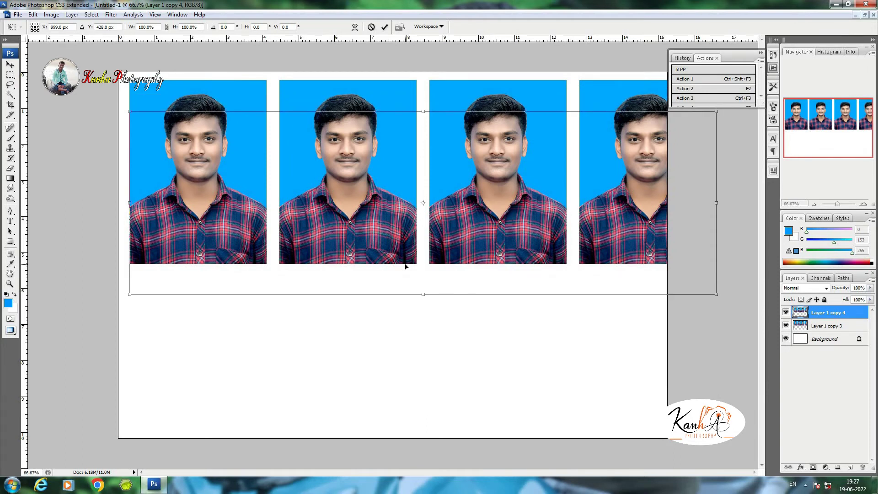
pyautogui.press('Down')
pyautogui.press('Down')
pyautogui.press('Down')
pyautogui.press('Down')
pyautogui.press('Down')
pyautogui.press('Down')
pyautogui.press('Down')
pyautogui.press('Down')
pyautogui.press('Down')
pyautogui.press('Down')
pyautogui.press('Down')
pyautogui.press('Down')
pyautogui.press('Down')
pyautogui.press('Down')
pyautogui.press('Down')
pyautogui.press('Down')
pyautogui.press('Down')
pyautogui.press('Down')
pyautogui.press('Down')
pyautogui.press('Down')
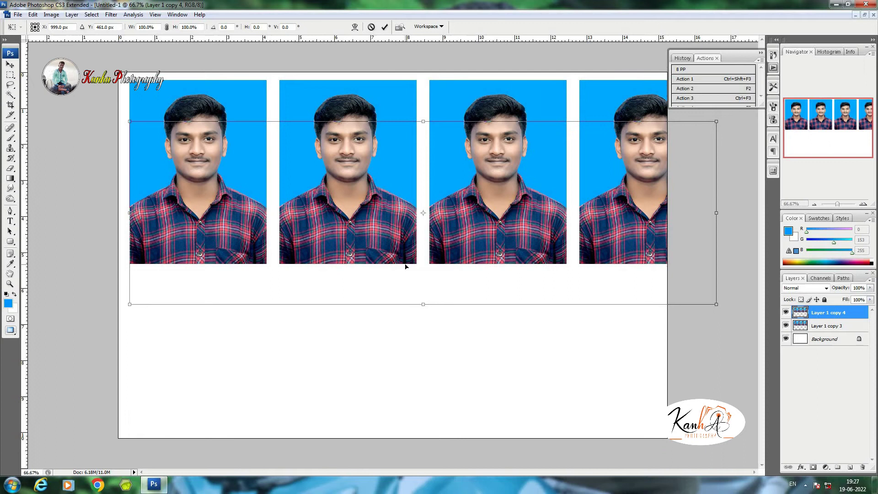
pyautogui.press('Down')
pyautogui.press('Down')
pyautogui.press('Down')
pyautogui.press('Down')
pyautogui.press('Down')
pyautogui.press('Down')
pyautogui.press('Down')
pyautogui.press('Down')
pyautogui.press('Down')
pyautogui.press('Down')
pyautogui.press('Down')
pyautogui.press('Down')
pyautogui.press('Down')
pyautogui.press('Down')
pyautogui.press('Down')
pyautogui.press('Down')
pyautogui.press('Down')
pyautogui.press('Down')
pyautogui.press('Down')
pyautogui.press('Down')
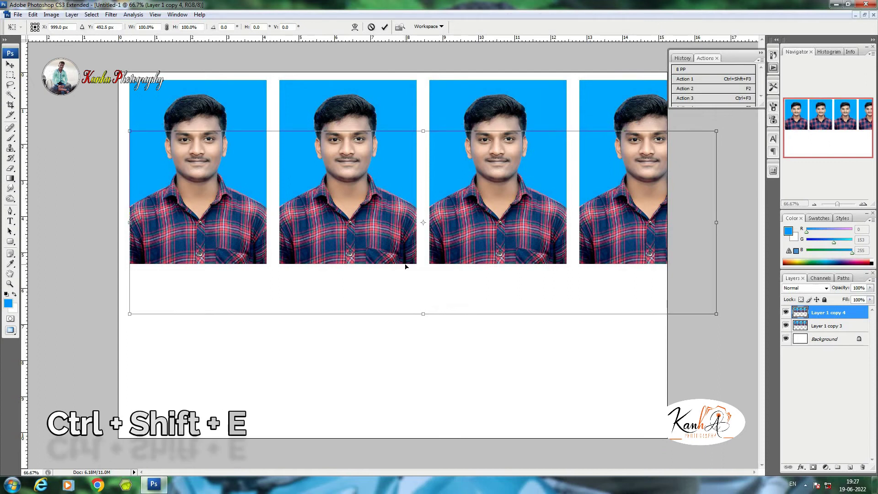
pyautogui.press('Down')
pyautogui.press('Down')
pyautogui.press('Down')
pyautogui.press('Down')
pyautogui.press('Down')
pyautogui.press('Down')
pyautogui.press('Down')
pyautogui.press('Down')
pyautogui.press('Down')
pyautogui.press('Down')
pyautogui.press('Down')
pyautogui.press('Down')
pyautogui.press('Down')
pyautogui.press('Down')
pyautogui.press('Down')
pyautogui.press('Down')
pyautogui.press('Down')
pyautogui.press('Down')
pyautogui.press('Down')
pyautogui.press('Down')
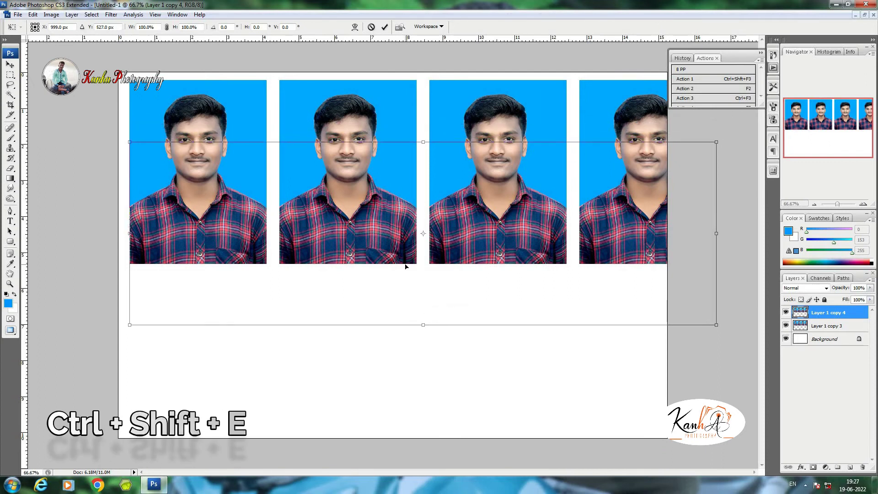
pyautogui.press('Down')
pyautogui.press('Down')
pyautogui.press('Down')
pyautogui.press('Down')
pyautogui.press('Down')
pyautogui.press('Down')
pyautogui.press('Down')
pyautogui.press('Down')
pyautogui.press('Down')
pyautogui.press('Down')
pyautogui.press('Down')
pyautogui.press('Down')
pyautogui.press('Down')
pyautogui.press('Down')
pyautogui.press('Down')
pyautogui.press('Down')
pyautogui.press('Down')
pyautogui.press('Down')
pyautogui.press('Down')
pyautogui.press('Down')
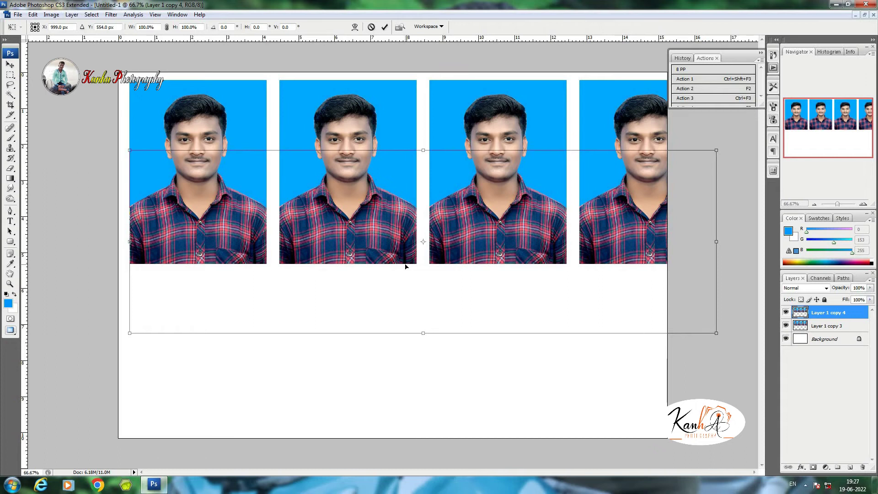
# Step: Lower the duplicated portrait row further to a vertical position of about 821 px, keeping its left edge aligned with the original row
pyautogui.press('Down')
pyautogui.press('Down')
pyautogui.press('Down')
pyautogui.press('Down')
pyautogui.press('Down')
pyautogui.press('Down')
pyautogui.press('Down')
pyautogui.press('Down')
pyautogui.press('Down')
pyautogui.press('Down')
pyautogui.press('Down')
pyautogui.press('Down')
pyautogui.press('Down')
pyautogui.press('Down')
pyautogui.press('Down')
pyautogui.press('Down')
pyautogui.press('Down')
pyautogui.press('Down')
pyautogui.press('Down')
pyautogui.press('Down')
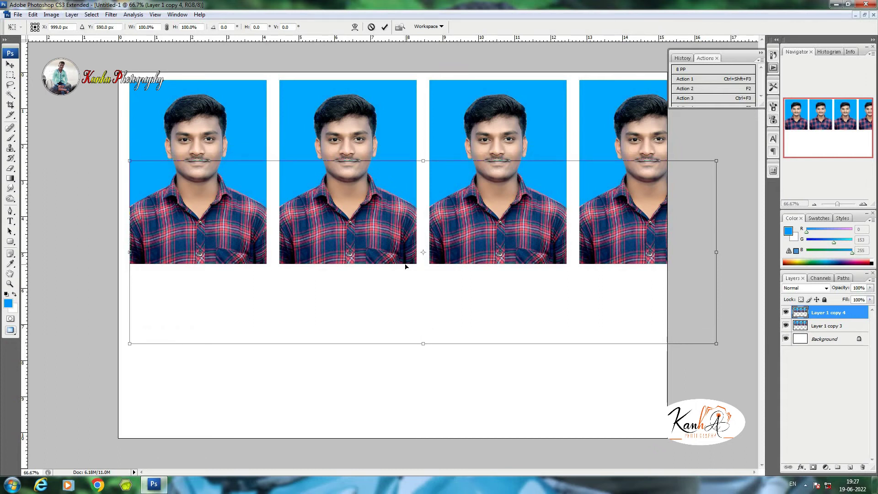
pyautogui.press('Down')
pyautogui.press('Down')
pyautogui.press('Down')
pyautogui.press('Down')
pyautogui.press('Down')
pyautogui.press('Down')
pyautogui.press('Down')
pyautogui.press('Down')
pyautogui.press('Down')
pyautogui.press('Down')
pyautogui.press('Down')
pyautogui.press('Down')
pyautogui.press('Down')
pyautogui.press('Down')
pyautogui.press('Down')
pyautogui.press('Down')
pyautogui.press('Down')
pyautogui.press('Down')
pyautogui.press('Down')
pyautogui.press('Down')
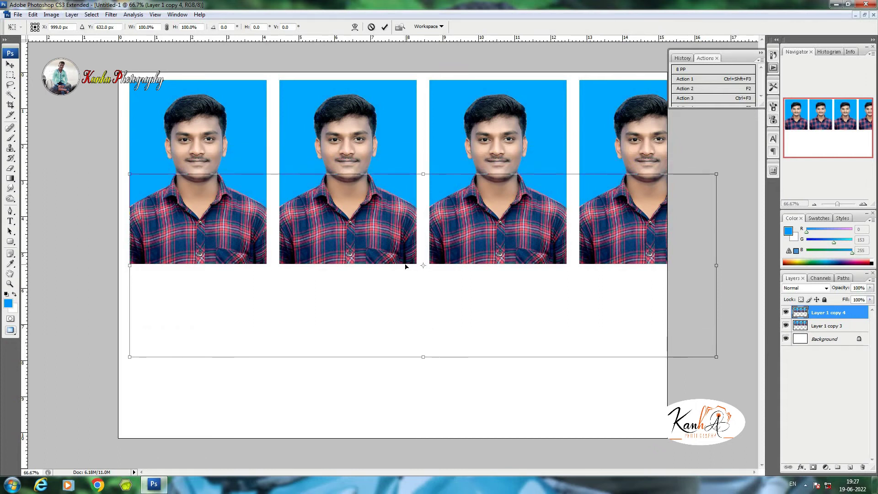
pyautogui.press('Down')
pyautogui.press('Down')
pyautogui.press('Down')
pyautogui.press('Down')
pyautogui.press('Down')
pyautogui.press('Down')
pyautogui.press('Down')
pyautogui.press('Down')
pyautogui.press('Down')
pyautogui.press('Down')
pyautogui.press('Down')
pyautogui.press('Down')
pyautogui.press('Down')
pyautogui.press('Down')
pyautogui.press('Down')
pyautogui.press('Down')
pyautogui.press('Down')
pyautogui.press('Down')
pyautogui.press('Down')
pyautogui.press('Down')
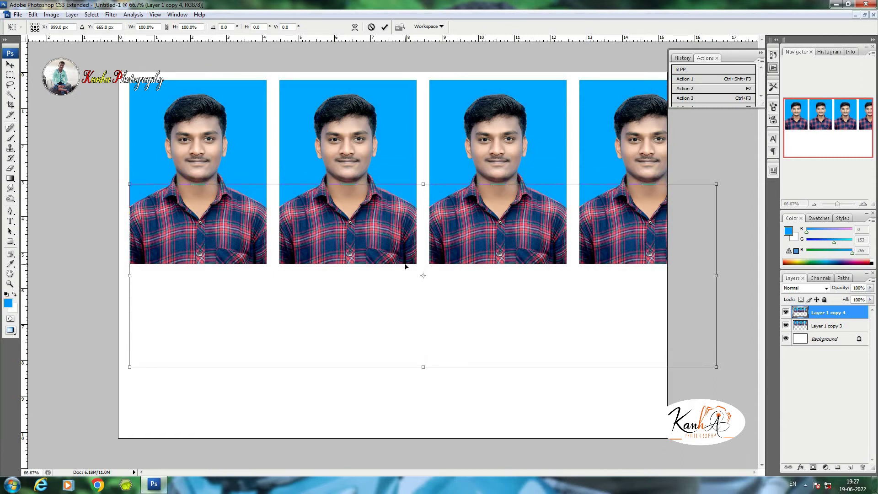
pyautogui.press('Down')
pyautogui.press('Down')
pyautogui.press('Down')
pyautogui.press('Down')
pyautogui.press('Down')
pyautogui.press('Down')
pyautogui.press('Down')
pyautogui.press('Down')
pyautogui.press('Down')
pyautogui.press('Down')
pyautogui.press('Down')
pyautogui.press('Down')
pyautogui.press('Down')
pyautogui.press('Down')
pyautogui.press('Down')
pyautogui.press('Down')
pyautogui.press('Down')
pyautogui.press('Down')
pyautogui.press('Down')
pyautogui.press('Down')
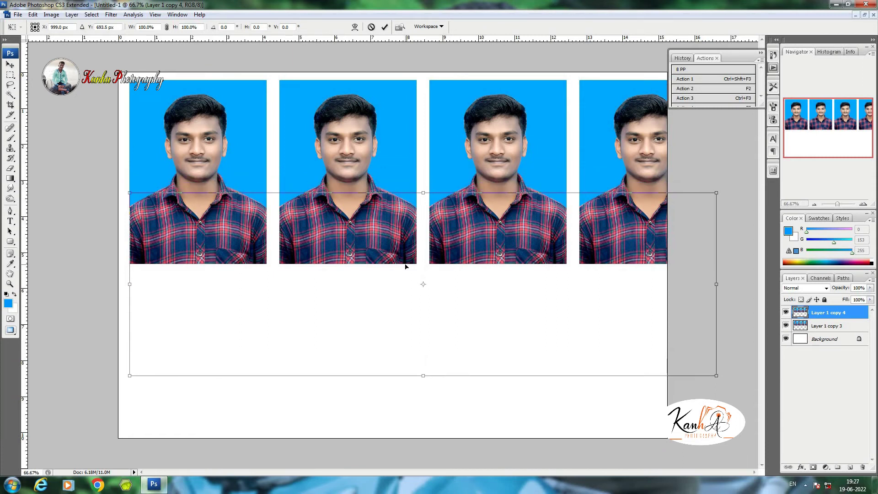
pyautogui.press('Down')
pyautogui.press('Down')
pyautogui.press('Down')
pyautogui.press('Down')
pyautogui.press('Down')
pyautogui.press('Down')
pyautogui.press('Down')
pyautogui.press('Down')
pyautogui.press('Down')
pyautogui.press('Down')
pyautogui.press('Down')
pyautogui.press('Down')
pyautogui.press('Down')
pyautogui.press('Down')
pyautogui.press('Down')
pyautogui.press('Down')
pyautogui.press('Down')
pyautogui.press('Down')
pyautogui.press('Down')
pyautogui.press('Down')
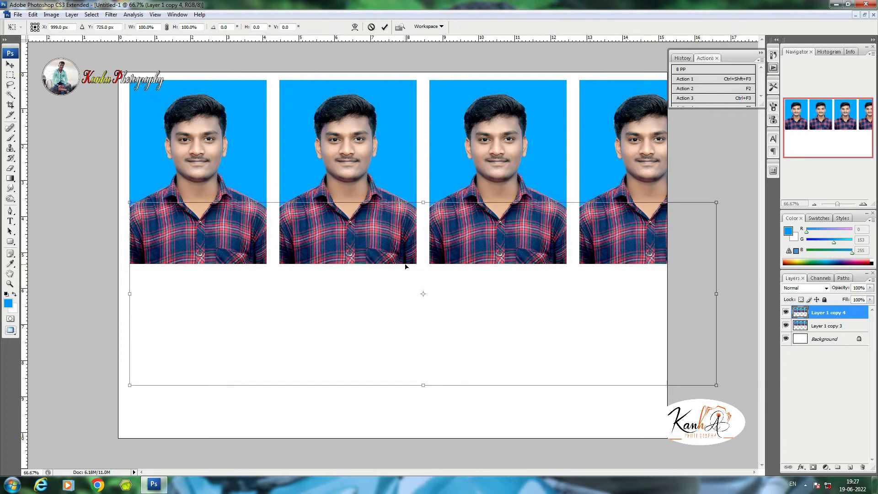
pyautogui.press('Down')
pyautogui.press('Down')
pyautogui.press('Down')
pyautogui.press('Down')
pyautogui.press('Down')
pyautogui.press('Down')
pyautogui.press('Down')
pyautogui.press('Down')
pyautogui.press('Down')
pyautogui.press('Down')
pyautogui.press('Down')
pyautogui.press('Down')
pyautogui.press('Down')
pyautogui.press('Down')
pyautogui.press('Down')
pyautogui.press('Down')
pyautogui.press('Down')
pyautogui.press('Down')
pyautogui.press('Down')
pyautogui.press('Down')
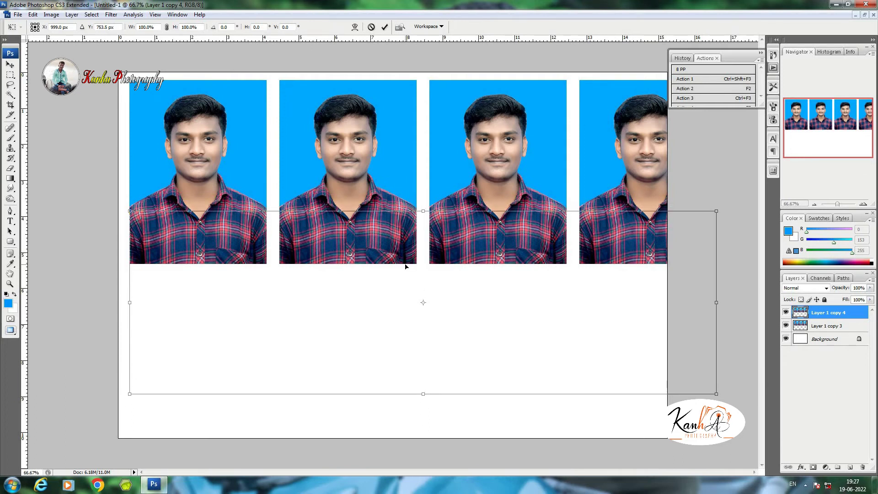
pyautogui.press('Down')
pyautogui.press('Down')
pyautogui.press('Down')
pyautogui.press('Down')
pyautogui.press('Down')
pyautogui.press('Down')
pyautogui.press('Down')
pyautogui.press('Down')
pyautogui.press('Down')
pyautogui.press('Down')
pyautogui.press('Down')
pyautogui.press('Down')
pyautogui.press('Down')
pyautogui.press('Down')
pyautogui.press('Down')
pyautogui.press('Down')
pyautogui.press('Down')
pyautogui.press('Down')
pyautogui.press('Down')
pyautogui.press('Down')
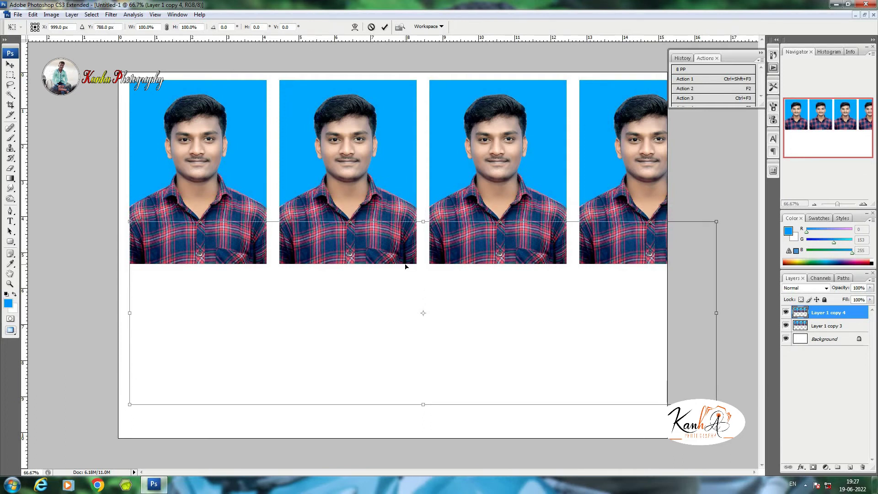
pyautogui.press('Down')
pyautogui.press('Down')
pyautogui.press('Down')
pyautogui.press('Down')
pyautogui.press('Down')
pyautogui.press('Down')
pyautogui.press('Down')
pyautogui.press('Down')
pyautogui.press('Down')
pyautogui.press('Down')
pyautogui.press('Down')
pyautogui.press('Down')
pyautogui.press('Down')
pyautogui.press('Down')
pyautogui.press('Down')
pyautogui.press('Down')
pyautogui.press('Down')
pyautogui.press('Down')
pyautogui.press('Down')
pyautogui.press('Down')
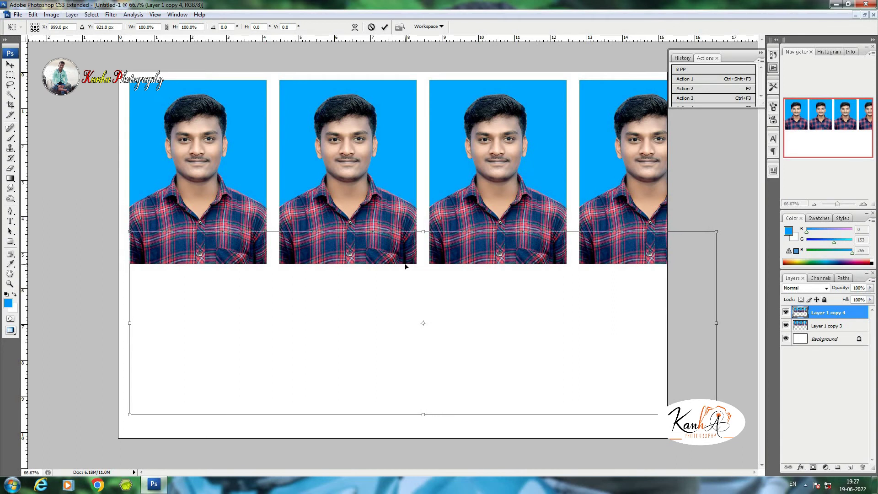
# Step: Lower the duplicated portrait row to a vertical position of 956 px, leaving a narrow gap below the original row, and apply the transform
pyautogui.press('Down')
pyautogui.press('Down')
pyautogui.press('Down')
pyautogui.press('Down')
pyautogui.press('Down')
pyautogui.press('Down')
pyautogui.press('Down')
pyautogui.press('Down')
pyautogui.press('Down')
pyautogui.press('Down')
pyautogui.press('Down')
pyautogui.press('Down')
pyautogui.press('Down')
pyautogui.press('Down')
pyautogui.press('Down')
pyautogui.press('Down')
pyautogui.press('Down')
pyautogui.press('Down')
pyautogui.press('Down')
pyautogui.press('Down')
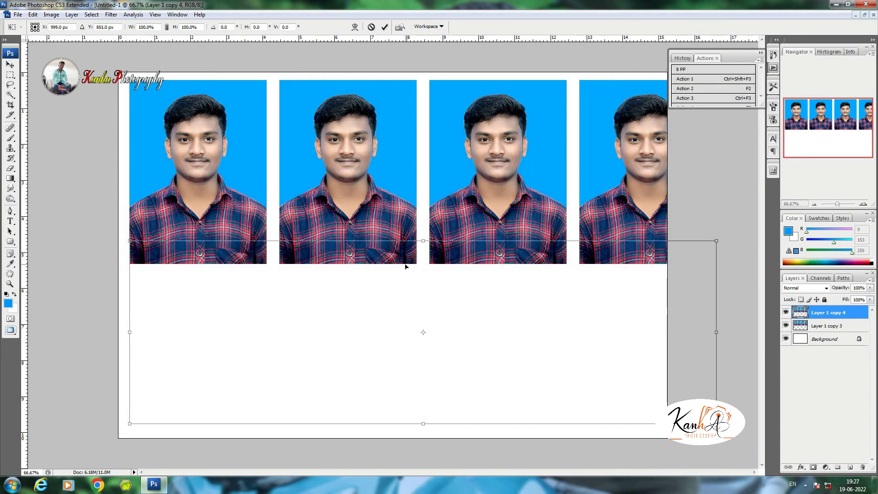
pyautogui.press('Down')
pyautogui.press('Down')
pyautogui.press('Down')
pyautogui.press('Down')
pyautogui.press('Down')
pyautogui.press('Down')
pyautogui.press('Down')
pyautogui.press('Down')
pyautogui.press('Down')
pyautogui.press('Down')
pyautogui.press('Down')
pyautogui.press('Down')
pyautogui.press('Down')
pyautogui.press('Down')
pyautogui.press('Down')
pyautogui.press('Down')
pyautogui.press('Down')
pyautogui.press('Down')
pyautogui.press('Down')
pyautogui.press('Down')
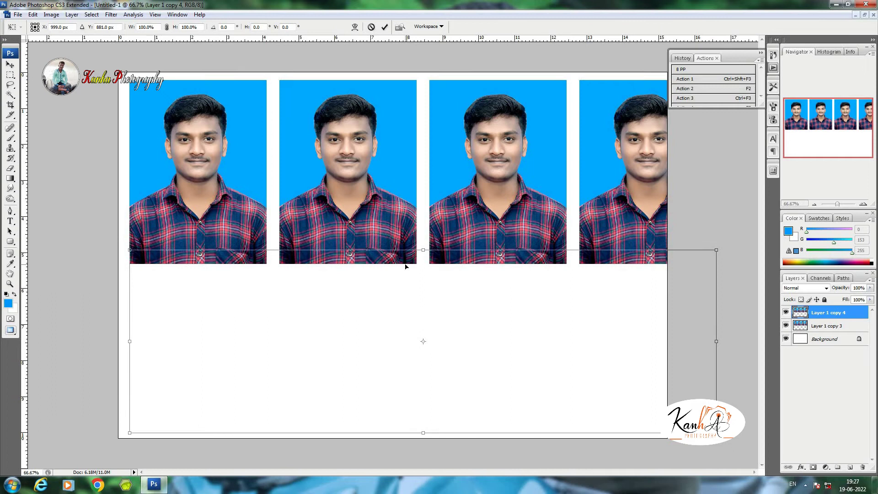
pyautogui.press('Down')
pyautogui.press('Down')
pyautogui.press('Down')
pyautogui.press('Down')
pyautogui.press('Down')
pyautogui.press('Down')
pyautogui.press('Down')
pyautogui.press('Down')
pyautogui.press('Down')
pyautogui.press('Down')
pyautogui.press('Down')
pyautogui.press('Down')
pyautogui.press('Down')
pyautogui.press('Down')
pyautogui.press('Down')
pyautogui.press('Down')
pyautogui.press('Down')
pyautogui.press('Down')
pyautogui.press('Down')
pyautogui.press('Down')
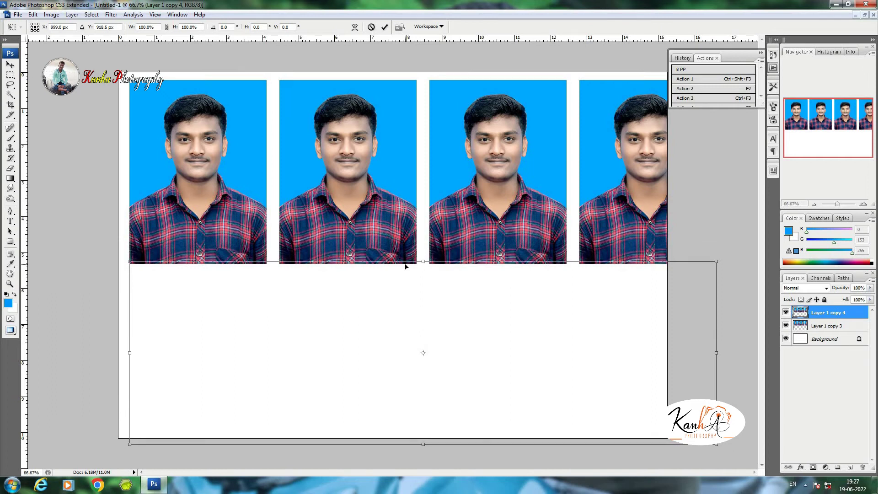
pyautogui.press('Down')
pyautogui.press('Down')
pyautogui.press('Down')
pyautogui.press('Down')
pyautogui.press('Down')
pyautogui.press('Down')
pyautogui.press('Down')
pyautogui.press('Down')
pyautogui.press('Down')
pyautogui.press('Down')
pyautogui.press('Down')
pyautogui.press('Down')
pyautogui.press('Down')
pyautogui.press('Down')
pyautogui.press('Down')
pyautogui.press('Down')
pyautogui.press('Down')
pyautogui.press('Down')
pyautogui.press('Down')
pyautogui.press('Down')
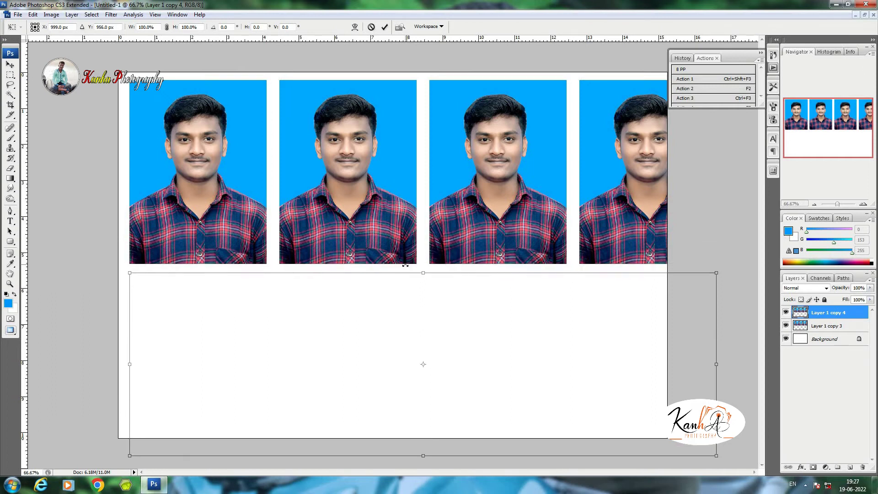
pyautogui.press('Return')
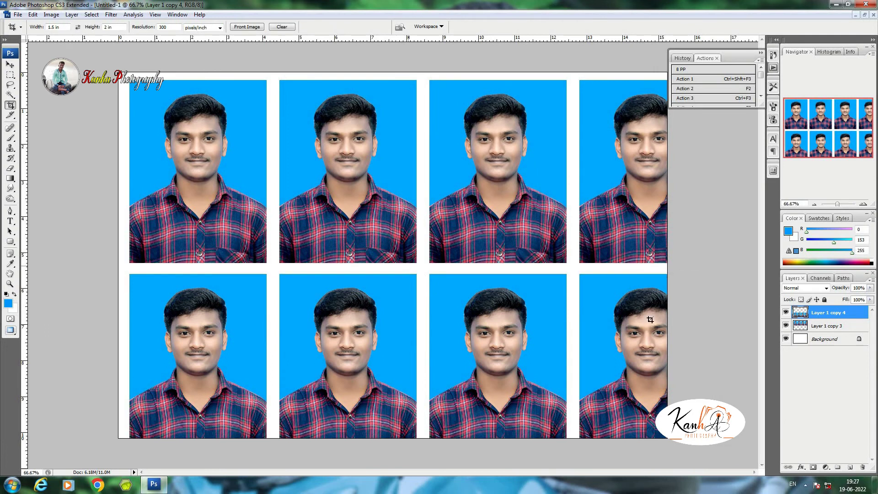
# Step: Merge the two portrait rows into one layer and scale it to about 89.6%, centred within the sheet's white margins
pyautogui.keyDown('shift'); pyautogui.click(834, 326); pyautogui.keyUp('shift')
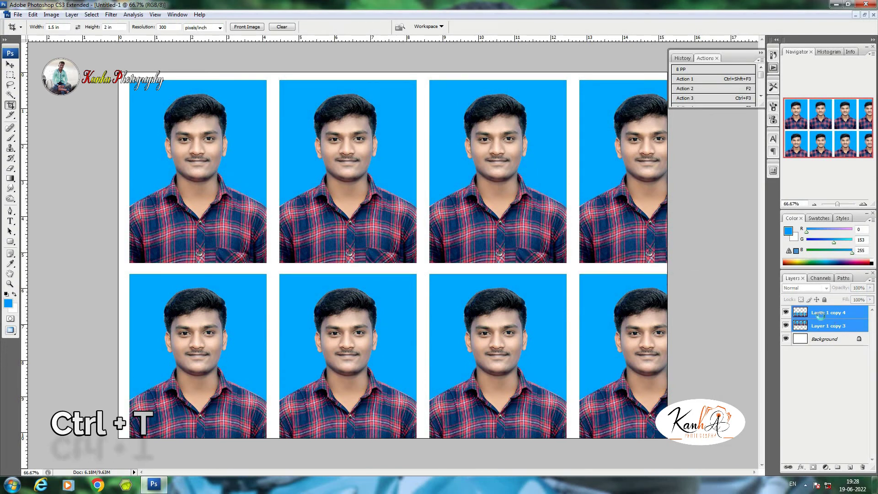
pyautogui.hotkey('ctrl', 'e')
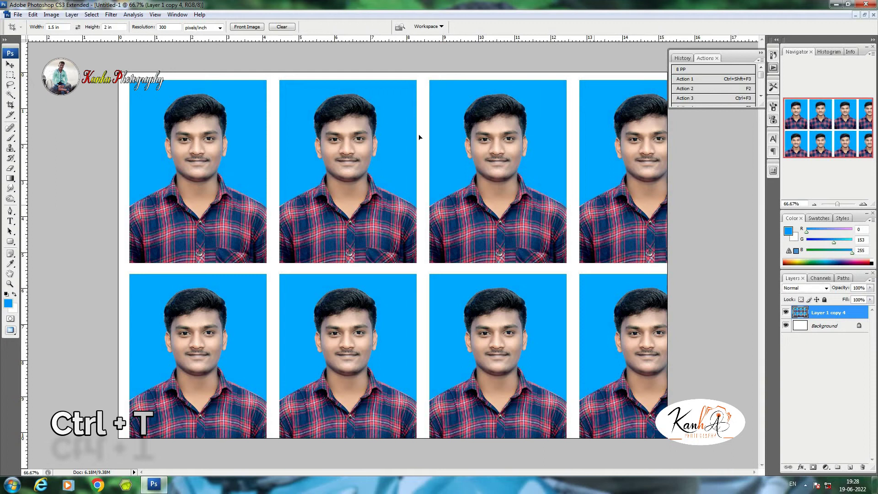
pyautogui.hotkey('ctrl', 't')
pyautogui.moveTo(163, 106); pyautogui.dragTo(170, 109)
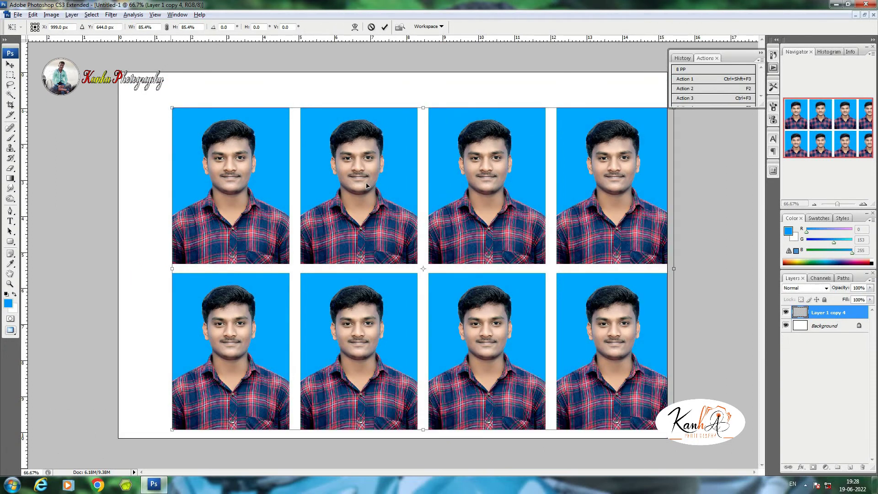
pyautogui.moveTo(376, 182); pyautogui.dragTo(365, 172)
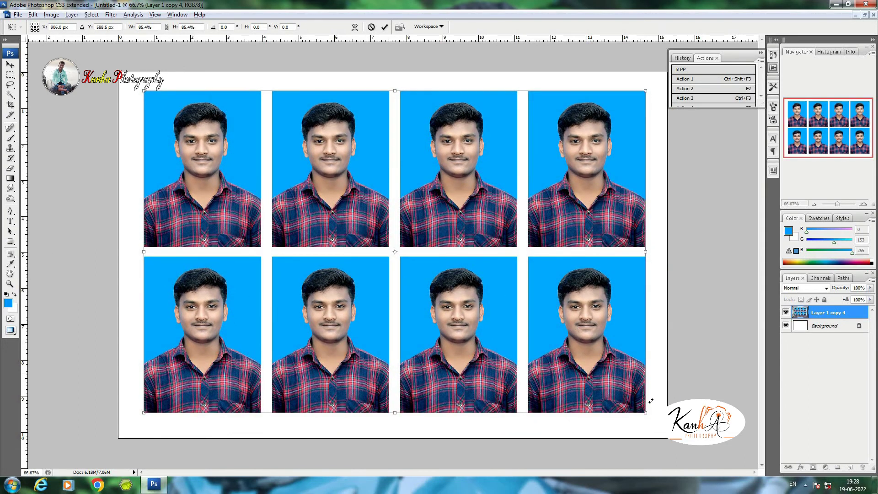
pyautogui.moveTo(646, 413); pyautogui.dragTo(655, 427)
pyautogui.press('Return')
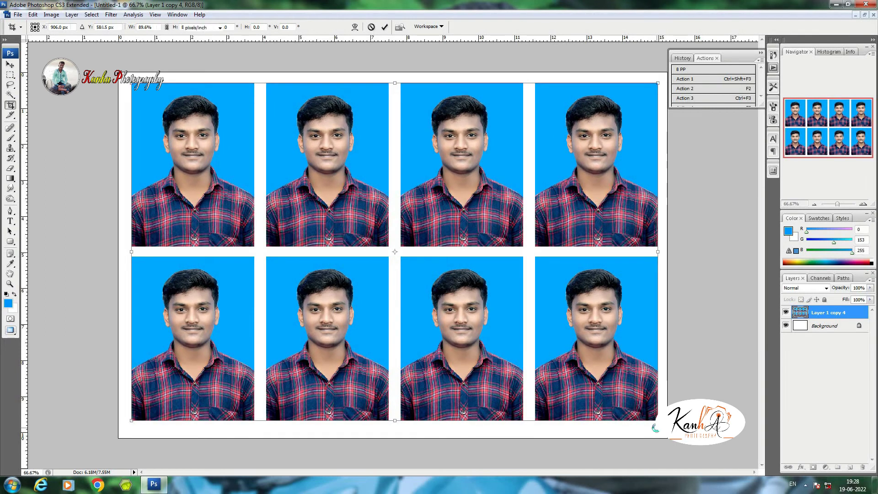
pyautogui.press('c')
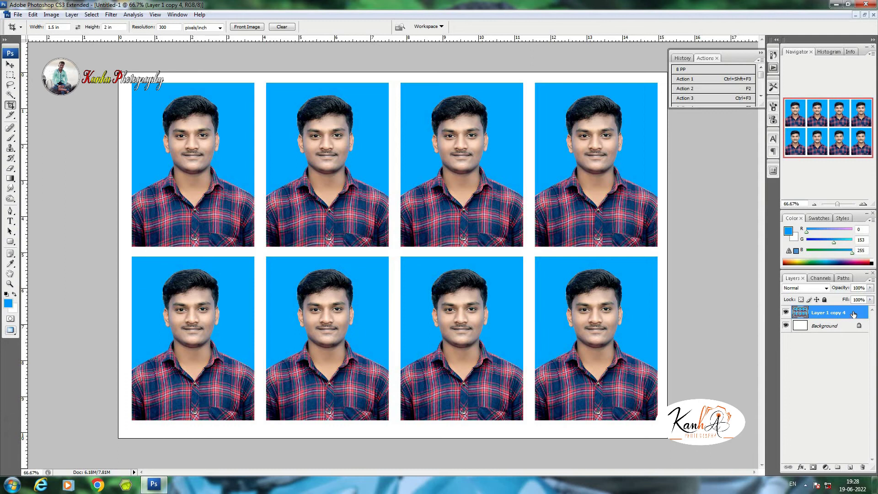
# Step: Add a 3 px black stroke positioned inside the edges of the portrait layer and flatten the image
pyautogui.click(801, 467)
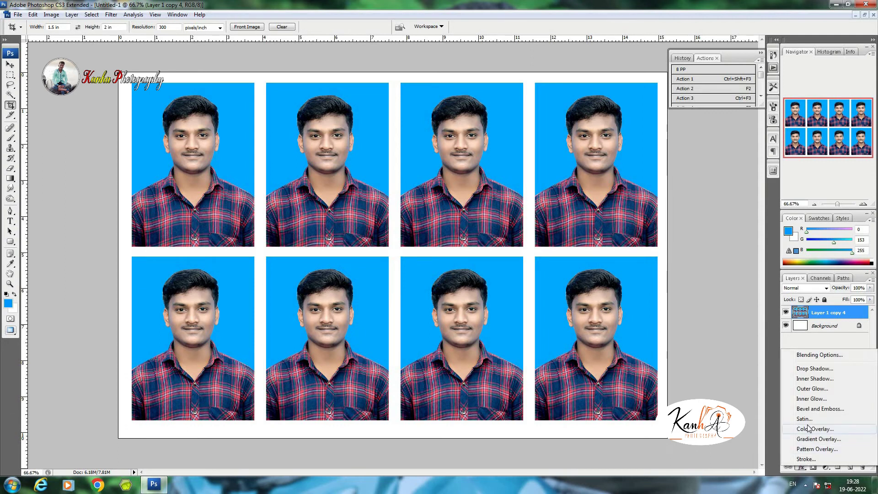
pyautogui.click(736, 272)
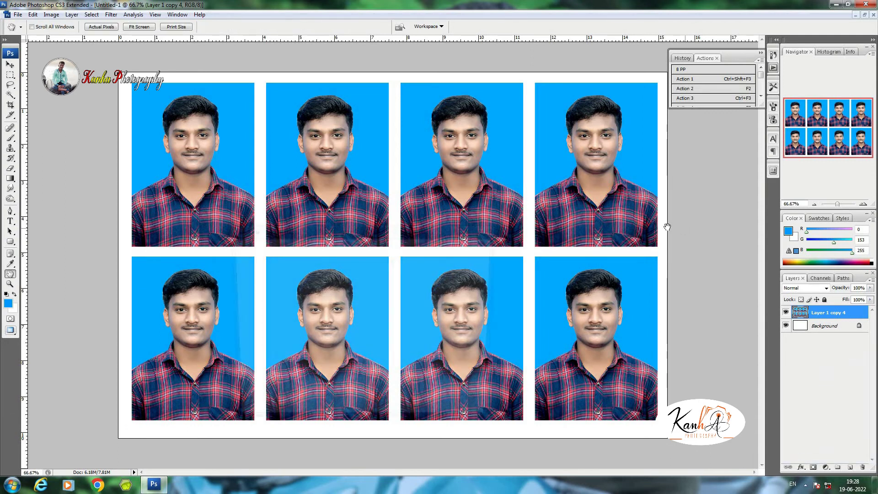
pyautogui.click(339, 320)
pyautogui.click(540, 454)
pyautogui.click(729, 333)
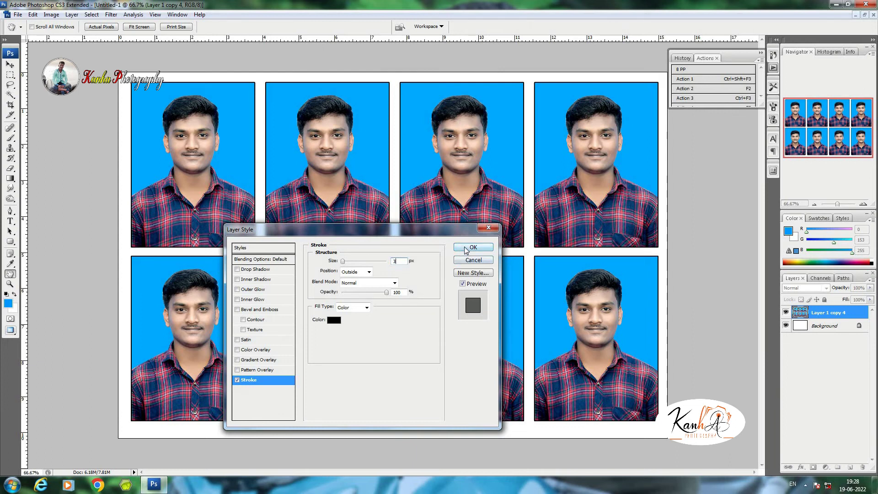
pyautogui.click(353, 273)
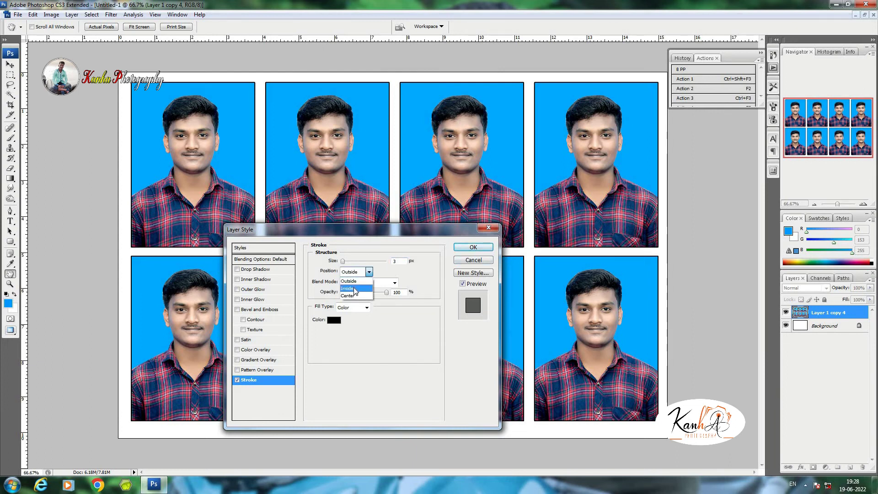
pyautogui.click(353, 287)
pyautogui.click(487, 250)
pyautogui.press('c')
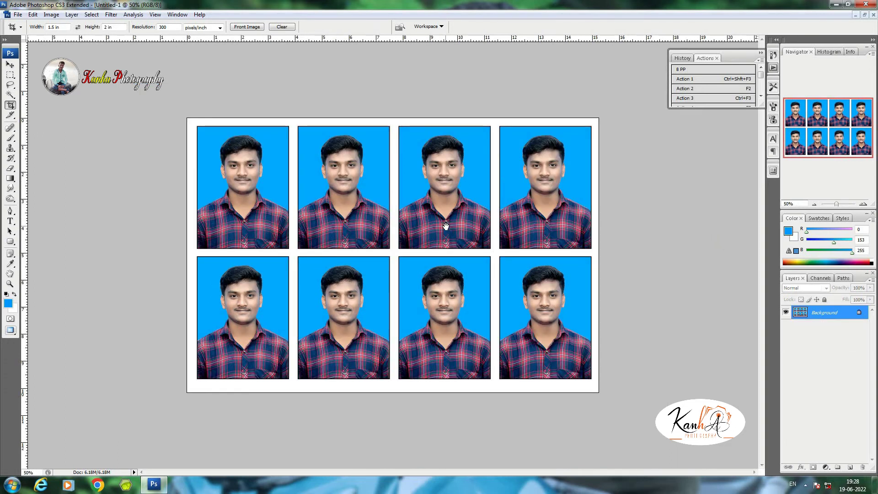
# Step: Minimise the finished passport sheet and bring the sdfs.jpg portrait up in a maximised window
pyautogui.keyDown('ctrl'); pyautogui.keyDown('alt'); pyautogui.click(445, 226); pyautogui.keyUp('alt'); pyautogui.keyUp('ctrl')
pyautogui.click(866, 17)
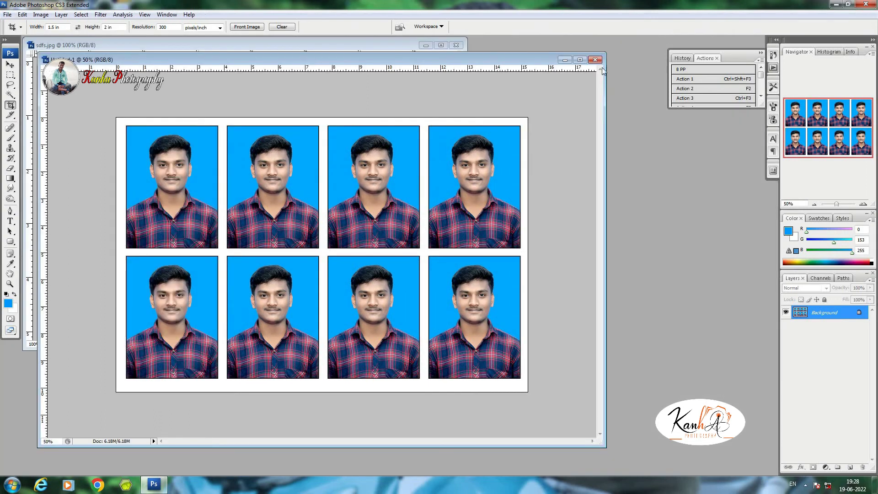
pyautogui.click(565, 66)
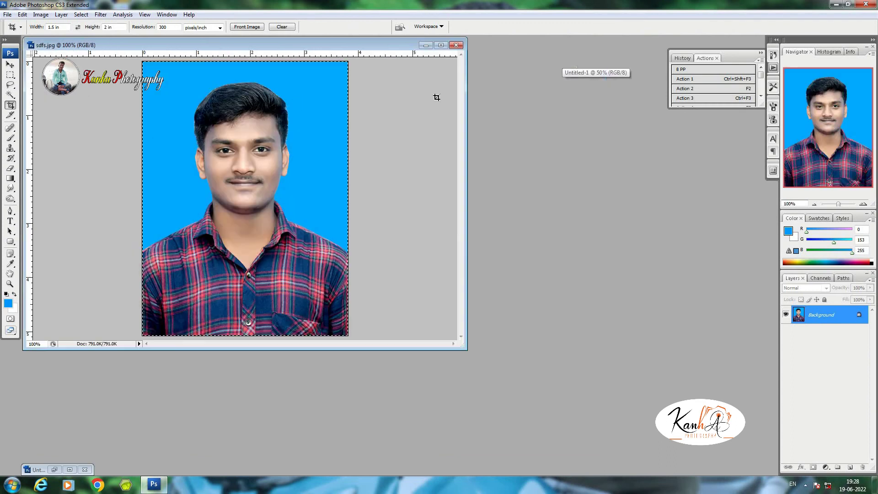
pyautogui.click(441, 45)
# Step: Try to crop the layered, uncropped portrait at 1.5 x 2 inches around the head and shoulders, spanning the full image height
pyautogui.hotkey('ctrl', 'shift', 'F3')
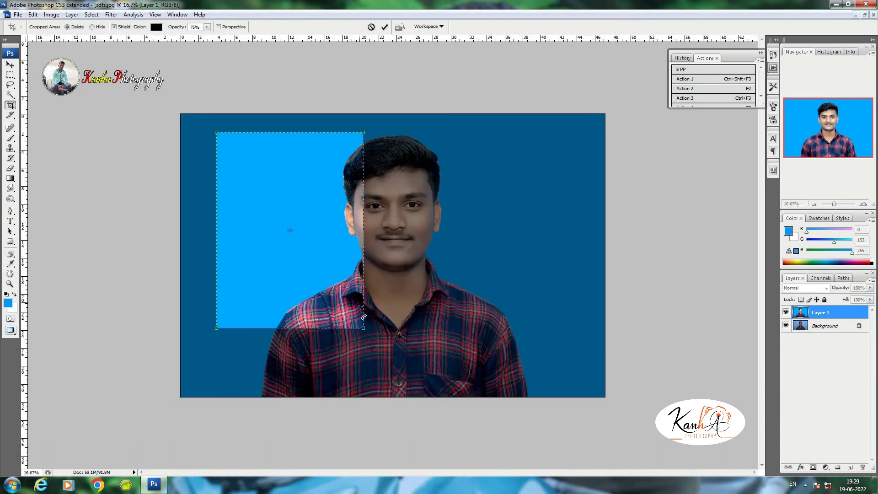
pyautogui.moveTo(370, 322); pyautogui.dragTo(407, 370)
pyautogui.moveTo(324, 192); pyautogui.dragTo(429, 219)
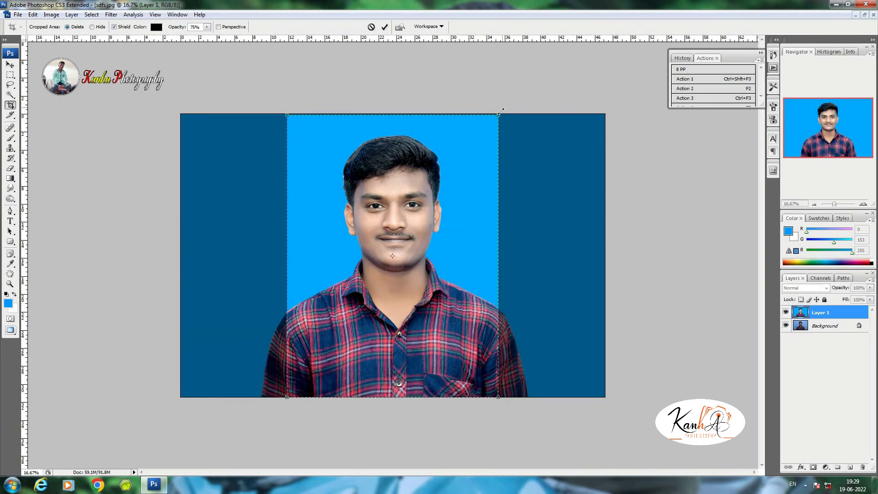
pyautogui.moveTo(500, 113); pyautogui.dragTo(501, 111)
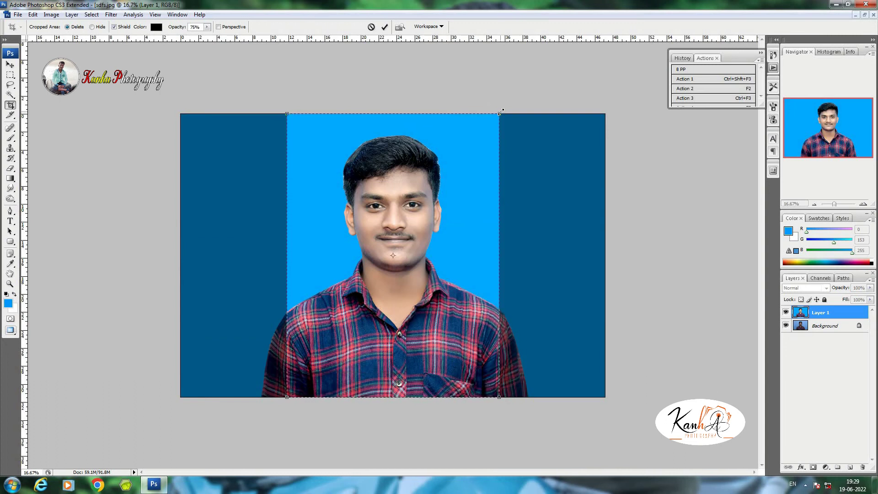
pyautogui.press('Right')
pyautogui.press('Right')
pyautogui.press('Right')
pyautogui.press('Right')
pyautogui.press('Right')
pyautogui.press('Right')
pyautogui.press('Left')
pyautogui.press('Left')
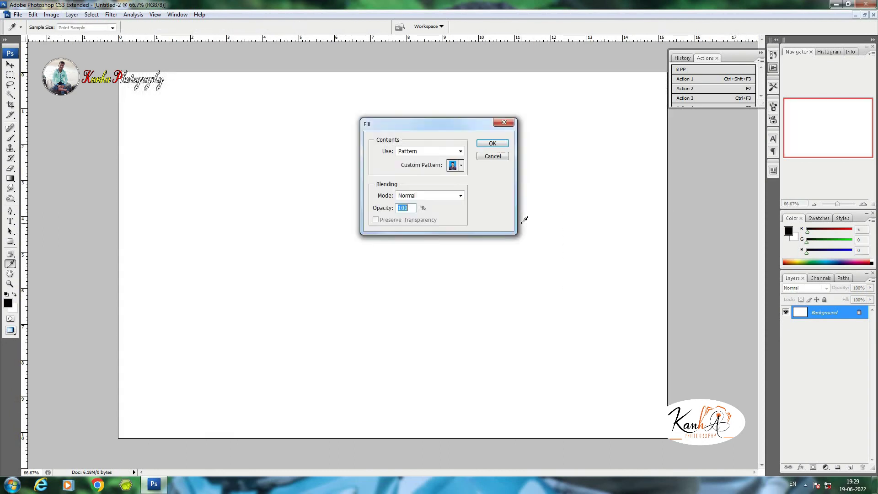
# Step: Try filling the blank sheet with the last portrait in the custom patterns, and discard that sheet
pyautogui.click(462, 165)
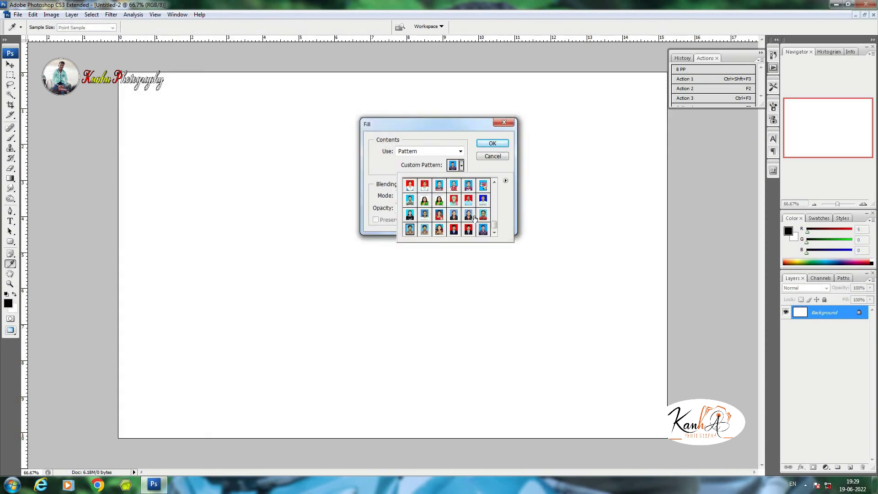
pyautogui.click(483, 229)
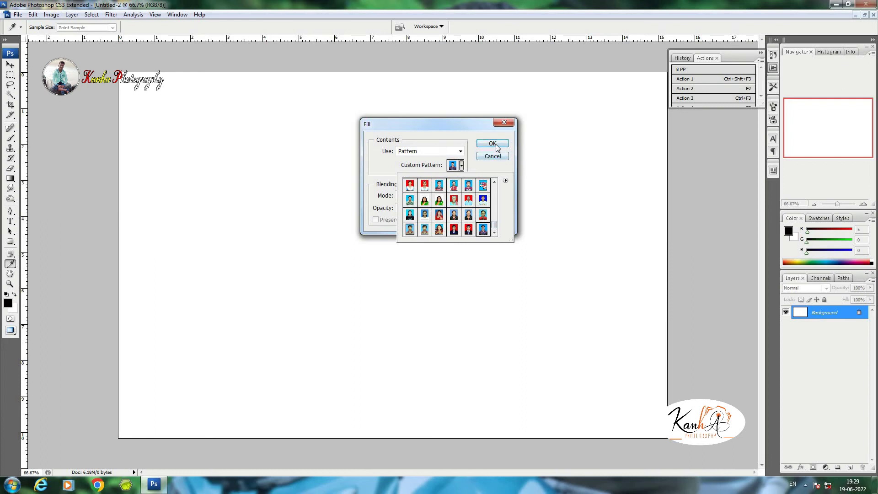
pyautogui.click(492, 143)
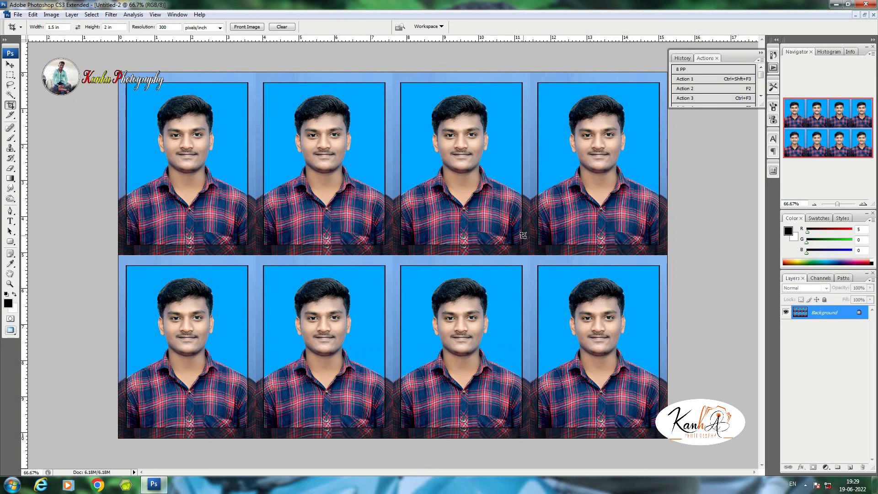
pyautogui.hotkey('ctrl', 'z')
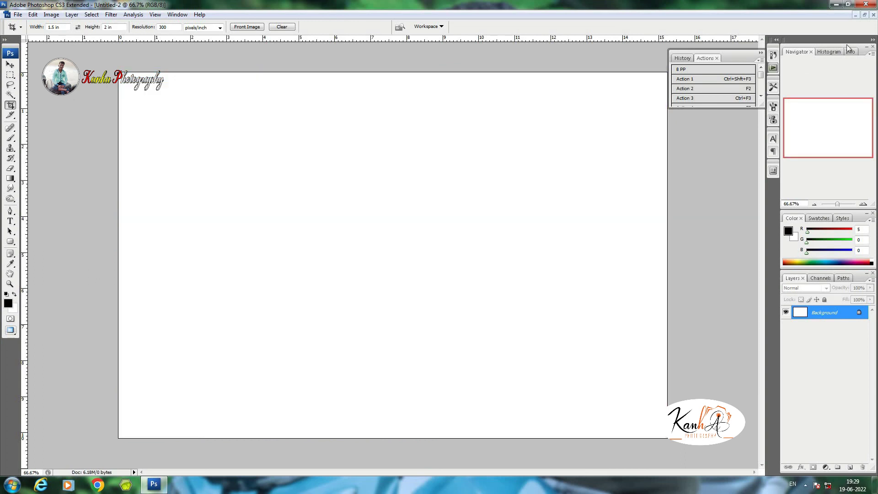
pyautogui.click(874, 15)
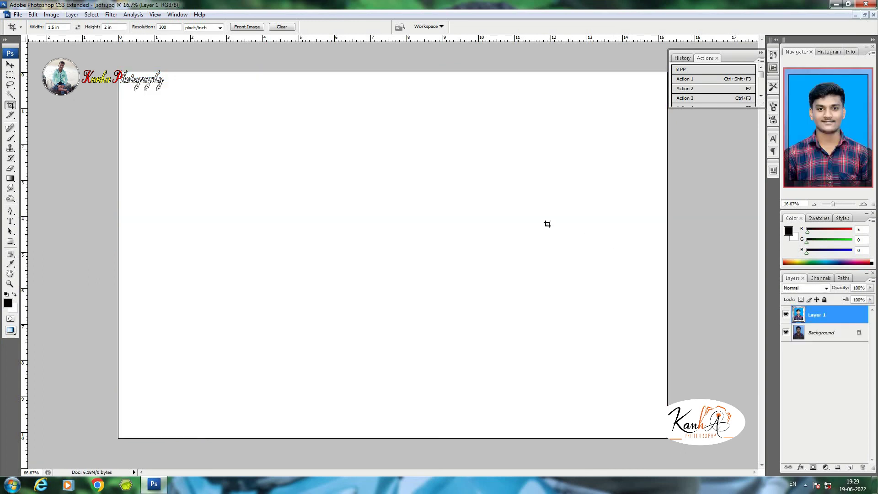
# Step: Examine the cropped portrait's border and edges at different magnifications
pyautogui.keyDown('alt'); pyautogui.click(484, 199); pyautogui.keyUp('alt')
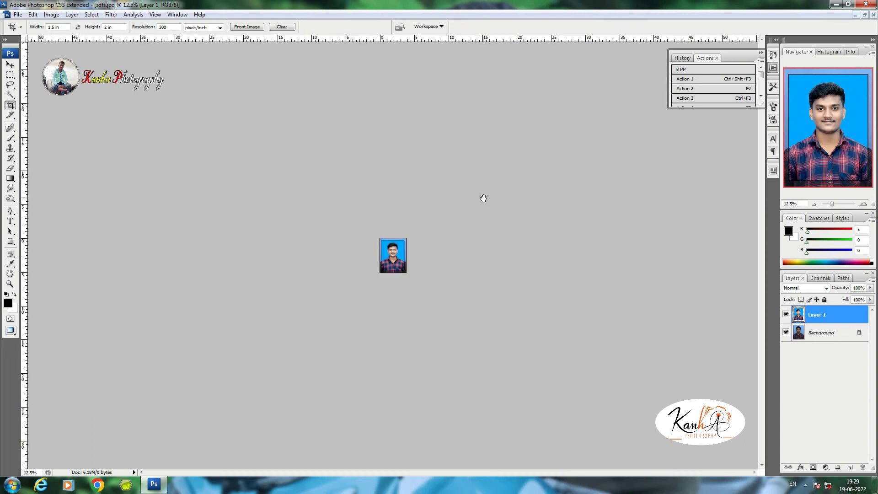
pyautogui.click(471, 211)
pyautogui.click(470, 212)
pyautogui.click(470, 211)
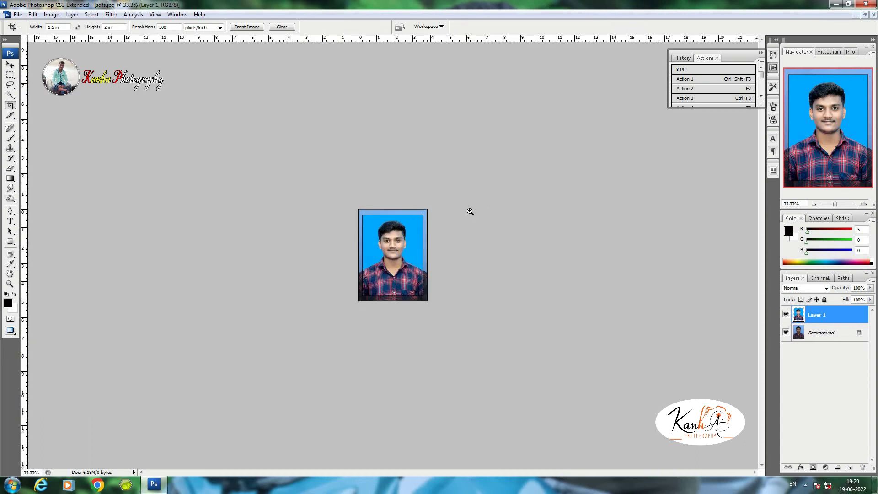
pyautogui.click(470, 211)
pyautogui.click(470, 211)
pyautogui.click(470, 211)
pyautogui.click(471, 211)
pyautogui.click(471, 211)
pyautogui.keyDown('alt'); pyautogui.click(470, 211); pyautogui.keyUp('alt')
pyautogui.keyDown('alt'); pyautogui.click(470, 211); pyautogui.keyUp('alt')
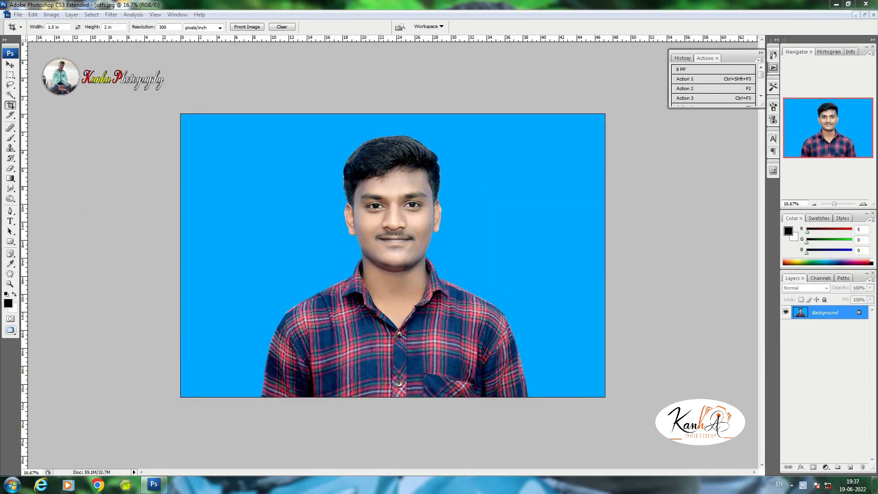
# Step: Crop the flattened portrait to 1.5 x 2 inches at 300 pixels/inch, centred on the head and shoulders and spanning the full image height
pyautogui.moveTo(185, 91); pyautogui.dragTo(394, 369)
pyautogui.moveTo(356, 242); pyautogui.dragTo(452, 263)
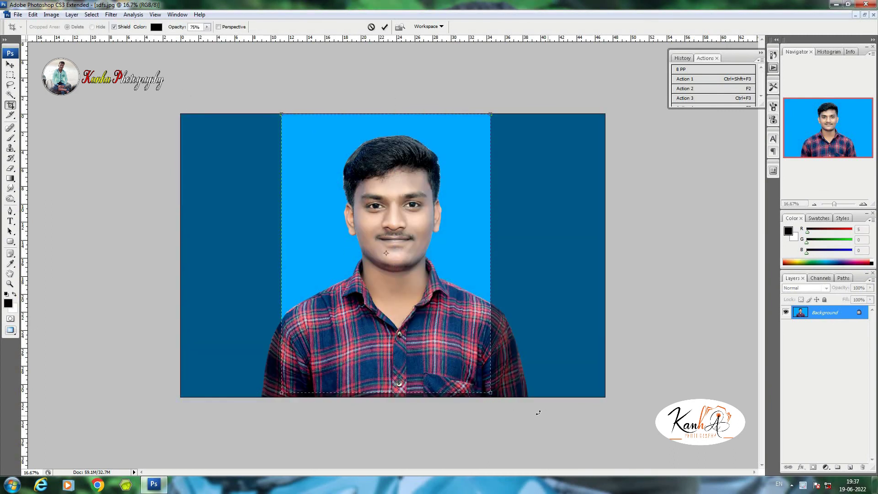
pyautogui.moveTo(491, 394); pyautogui.dragTo(495, 395)
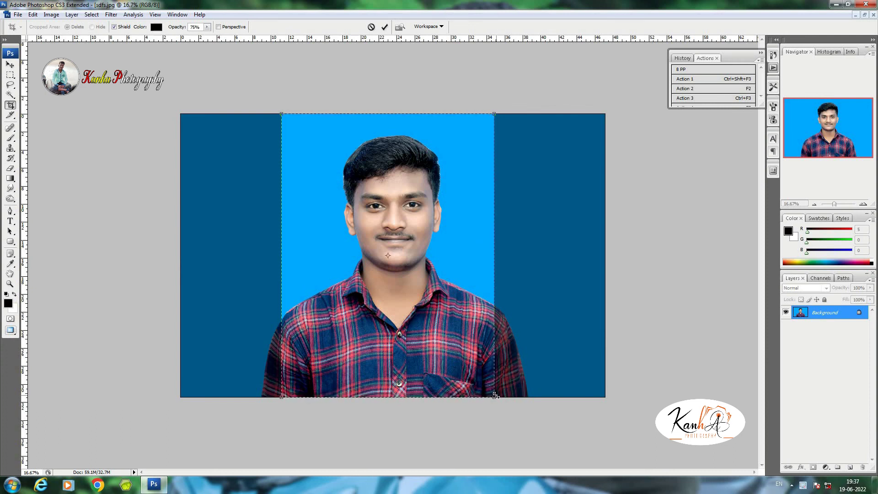
pyautogui.press('Right')
pyautogui.press('Right')
pyautogui.press('Right')
pyautogui.press('Right')
pyautogui.press('Right')
pyautogui.press('Right')
pyautogui.press('Right')
pyautogui.press('Right')
pyautogui.press('Right')
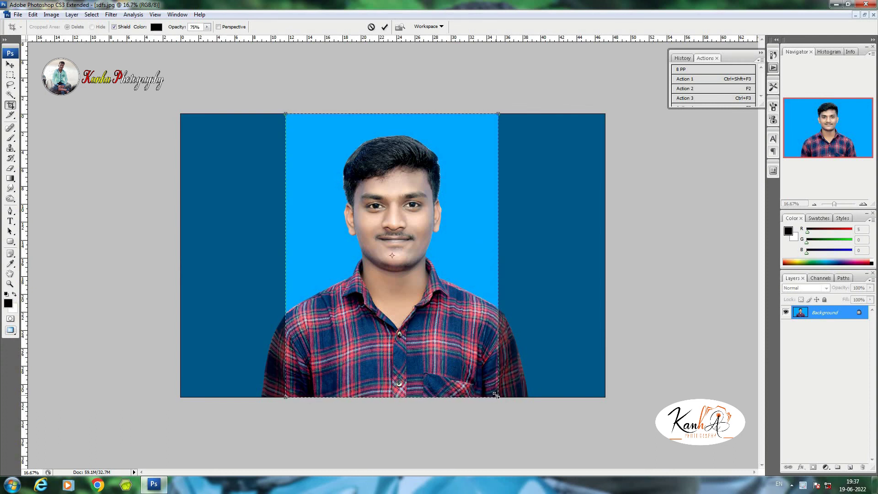
pyautogui.press('Return')
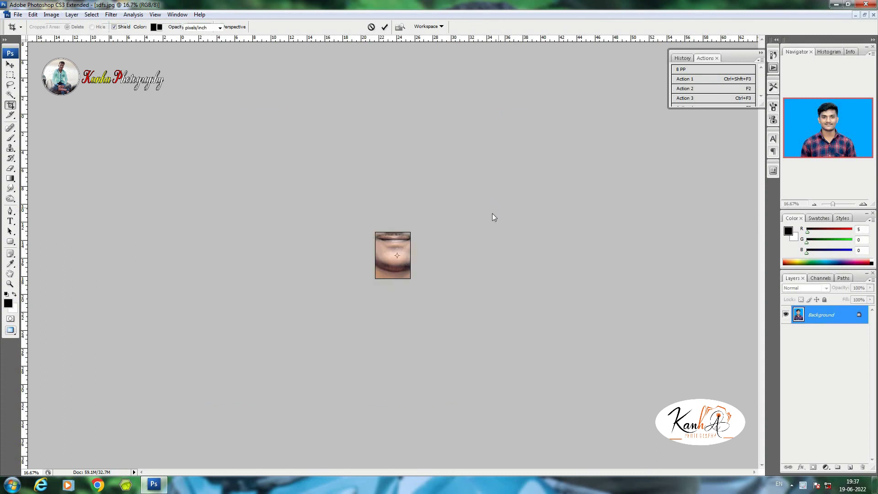
# Step: Run Action 2 and fill its blank sheet with the last portrait in the custom patterns to produce eight passport copies
pyautogui.press('F2')
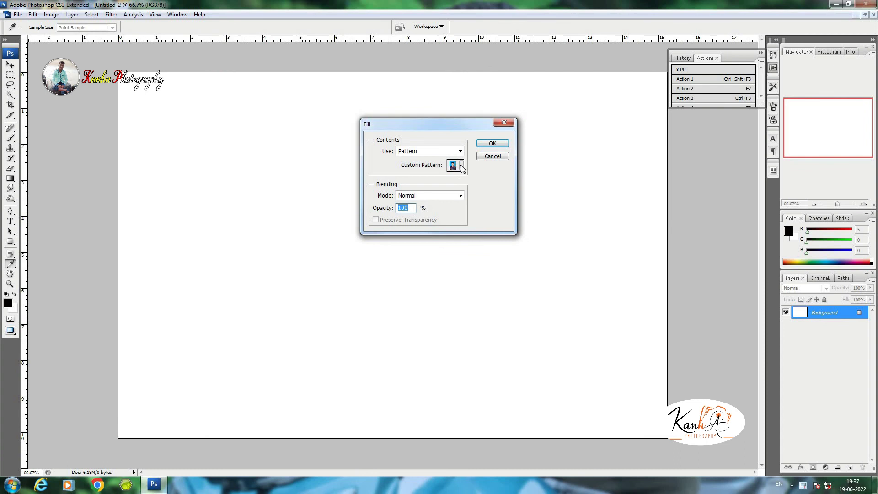
pyautogui.click(462, 165)
pyautogui.moveTo(493, 224); pyautogui.dragTo(494, 233)
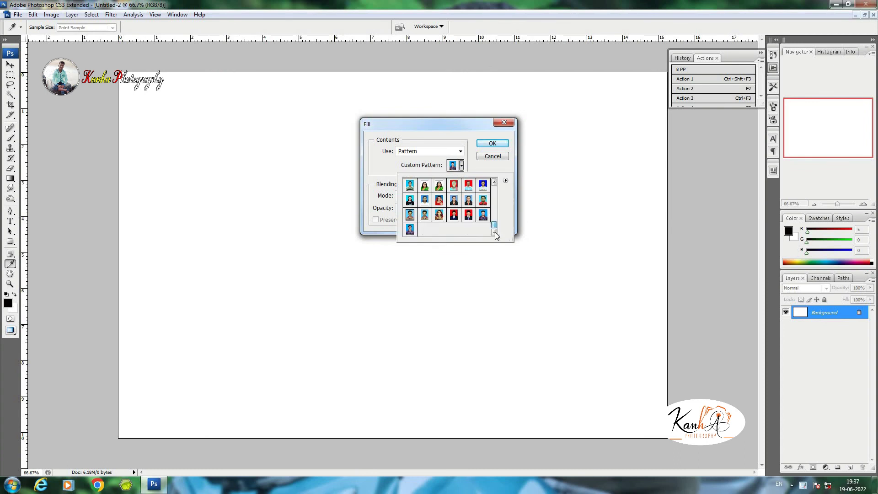
pyautogui.click(493, 145)
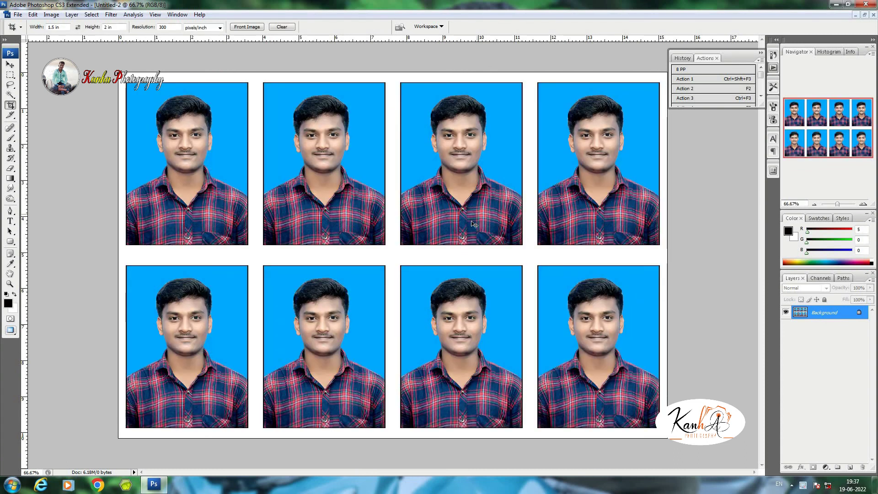
# Step: Scale the eight-photo layout down slightly about its centre to widen the white margins around the sheet
pyautogui.hotkey('ctrl', 't')
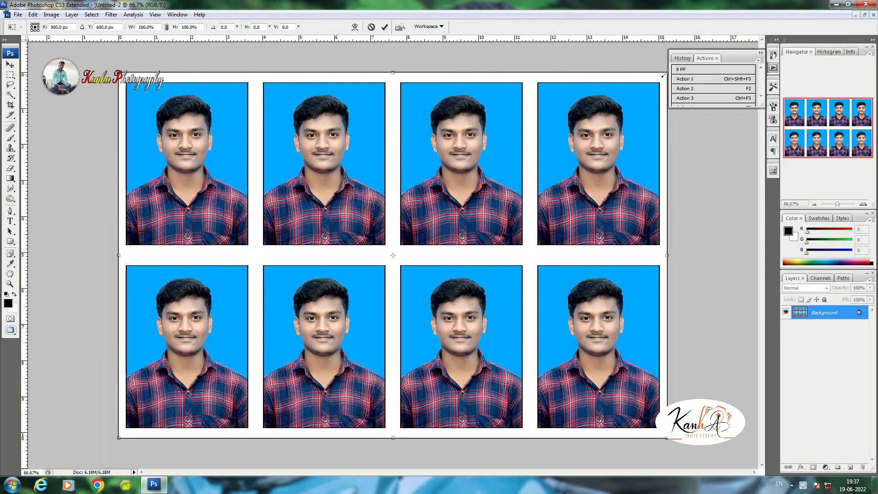
pyautogui.moveTo(667, 73); pyautogui.dragTo(662, 83)
pyautogui.press('Return')
pyautogui.press('c')
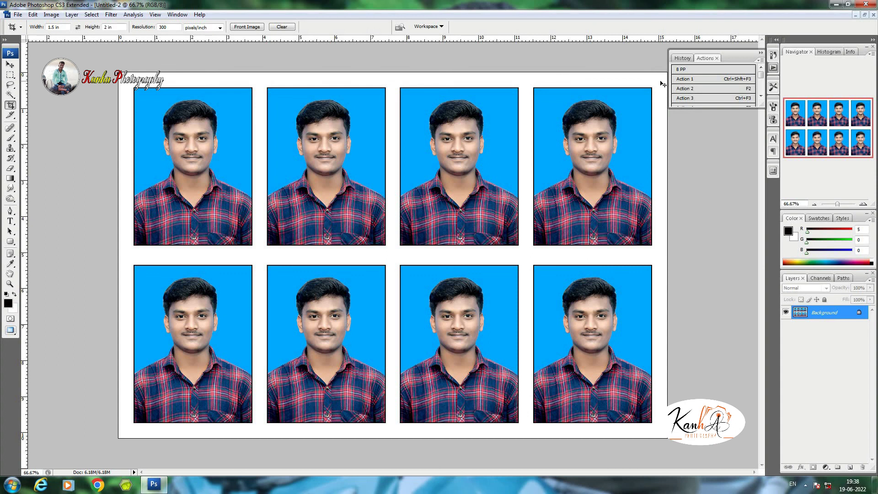
pyautogui.press('super')
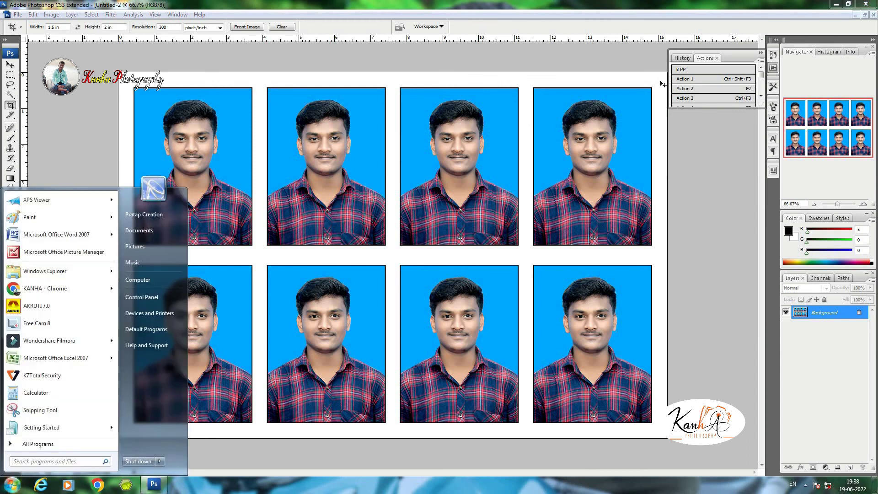
pyautogui.press('super')
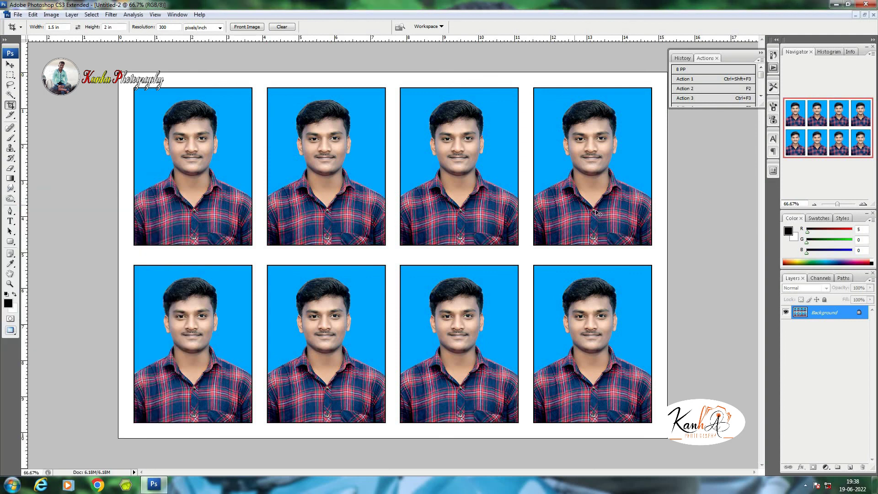